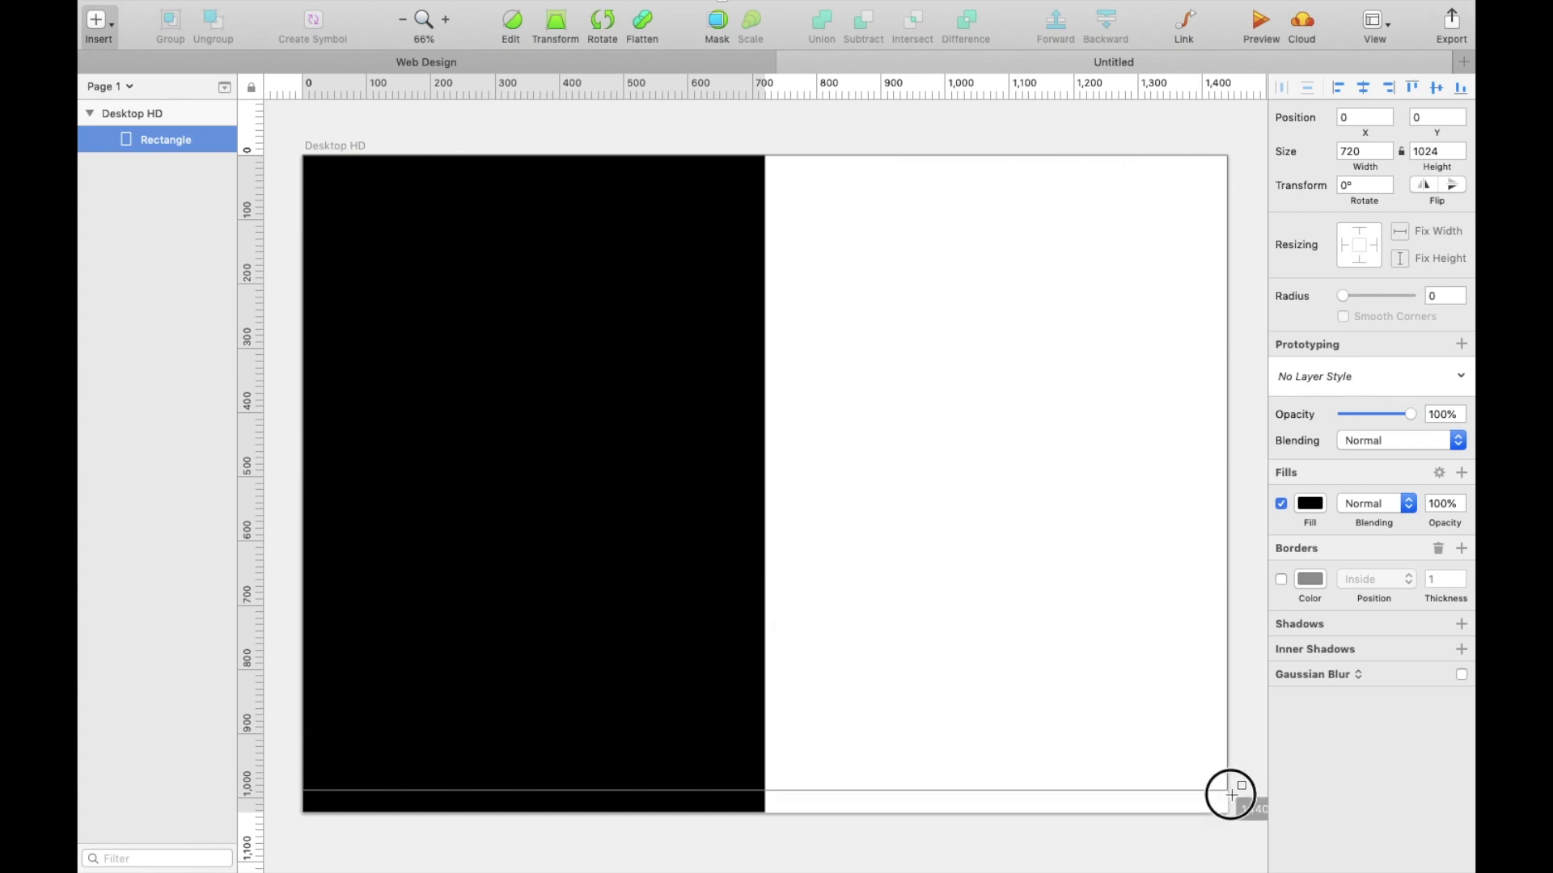
# Remove the border from the full-artboard rectangle and fill it with white
pyautogui.click(1280, 579)
pyautogui.click(1310, 503)
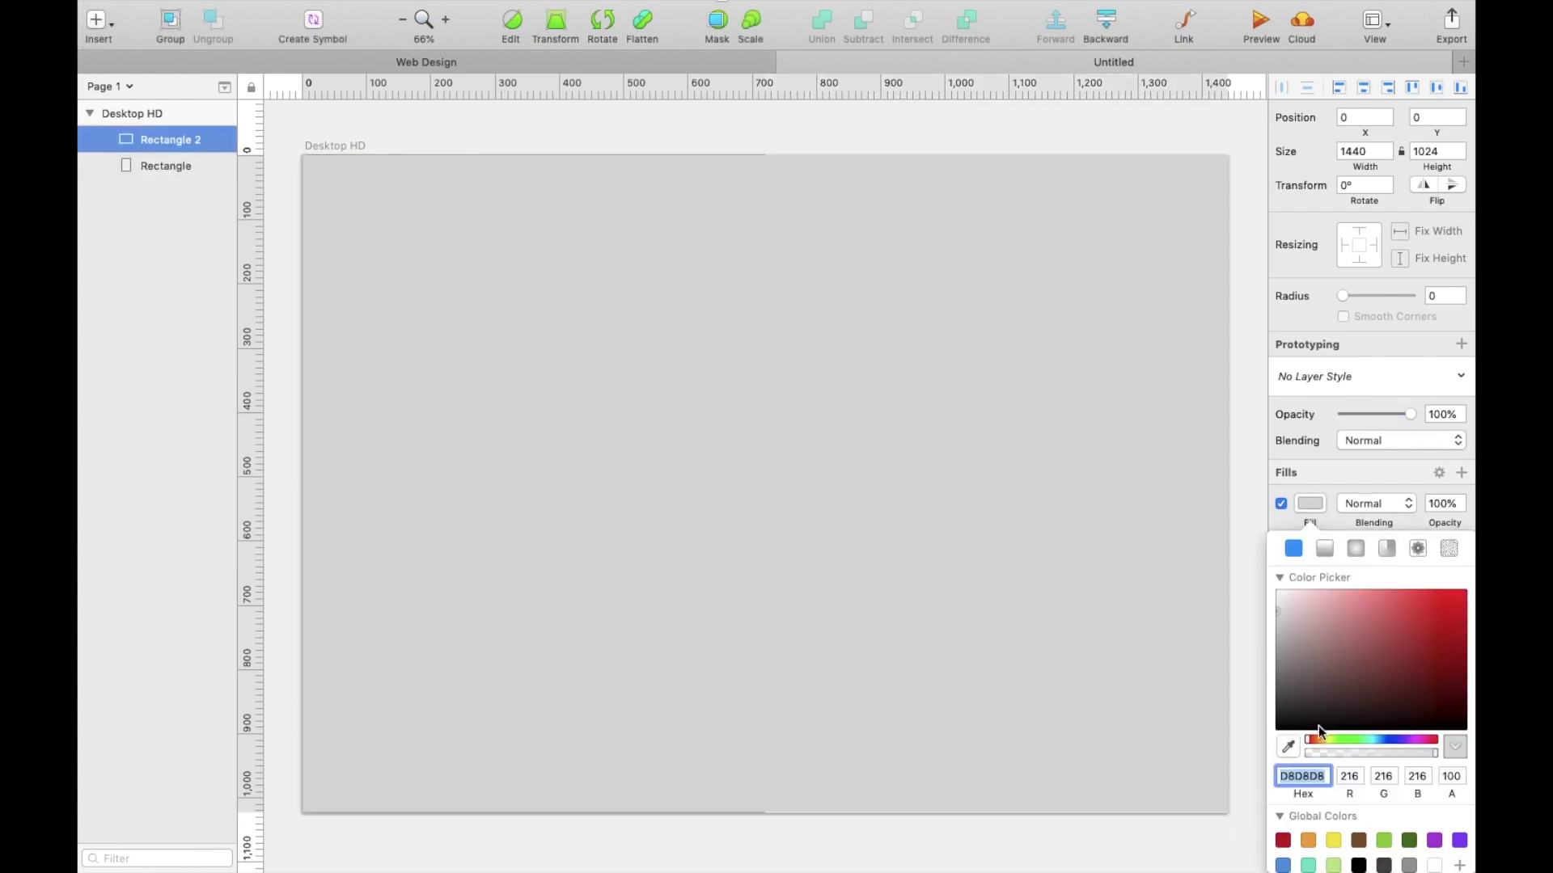
pyautogui.click(1434, 866)
# Move the white full-artboard rectangle one level backward, behind the black half, and clear the selection
pyautogui.rightClick(1133, 574)
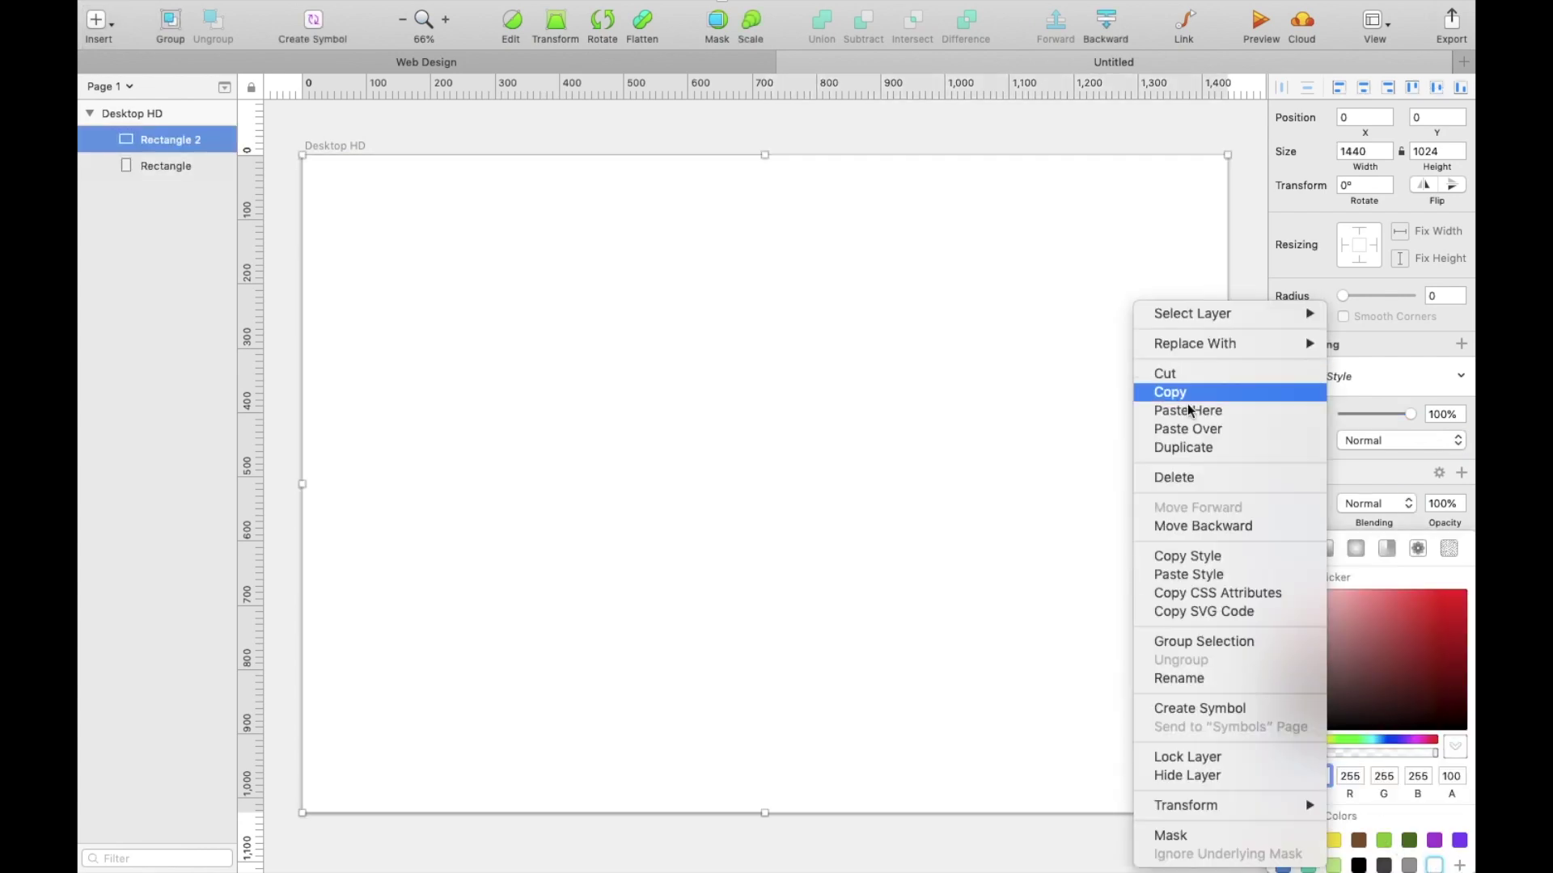
pyautogui.click(1202, 525)
pyautogui.click(1202, 530)
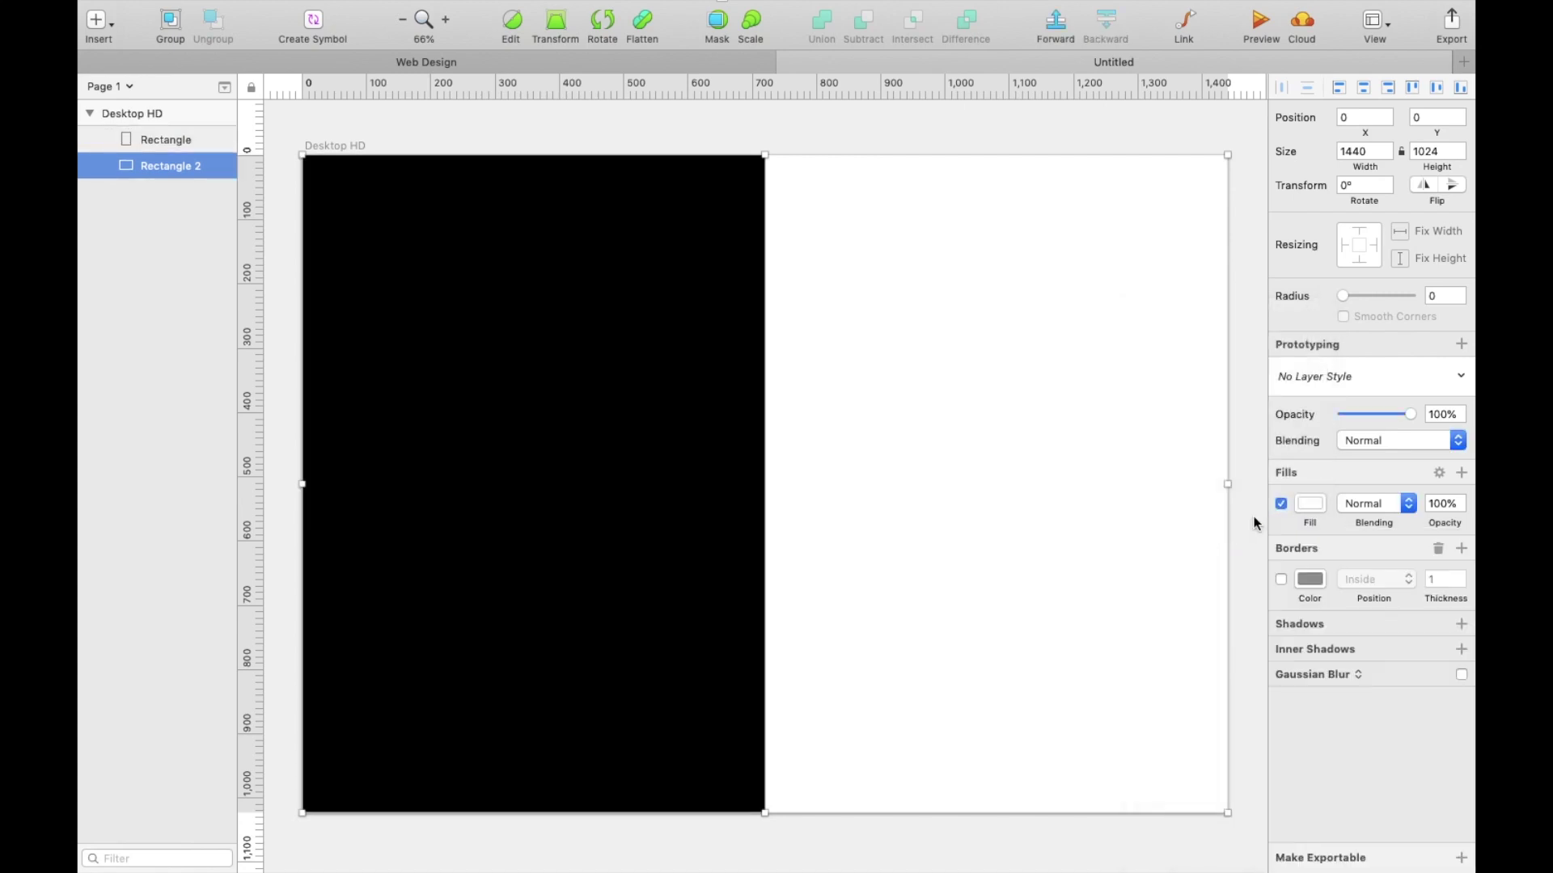
pyautogui.click(272, 198)
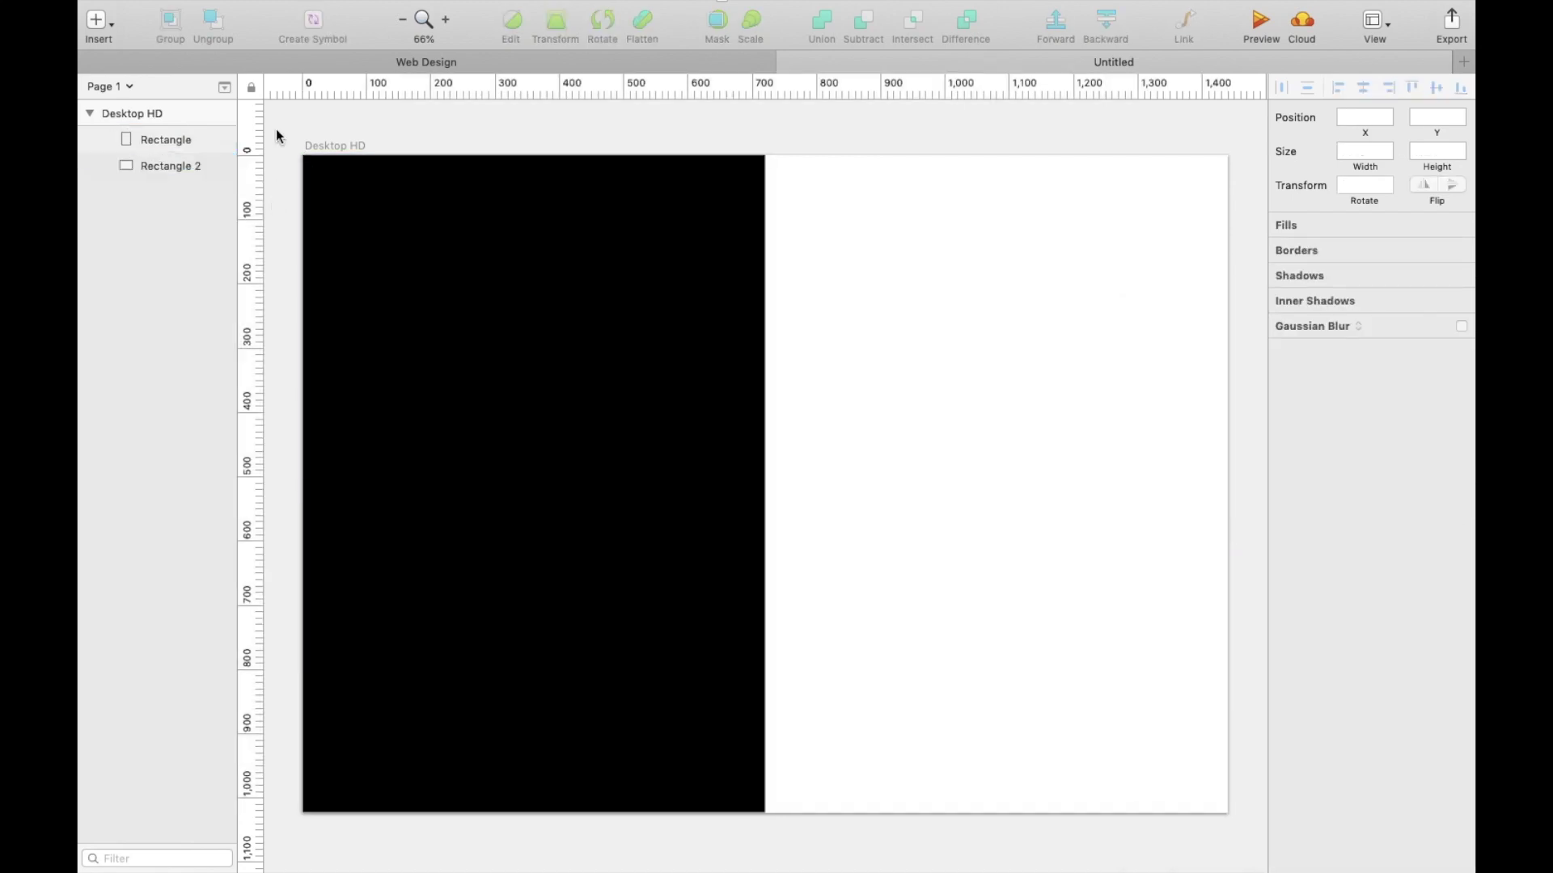
# Show the column layout on the artboard and set its total width to 1440 px
pyautogui.click(95, 23)
pyautogui.click(154, 167)
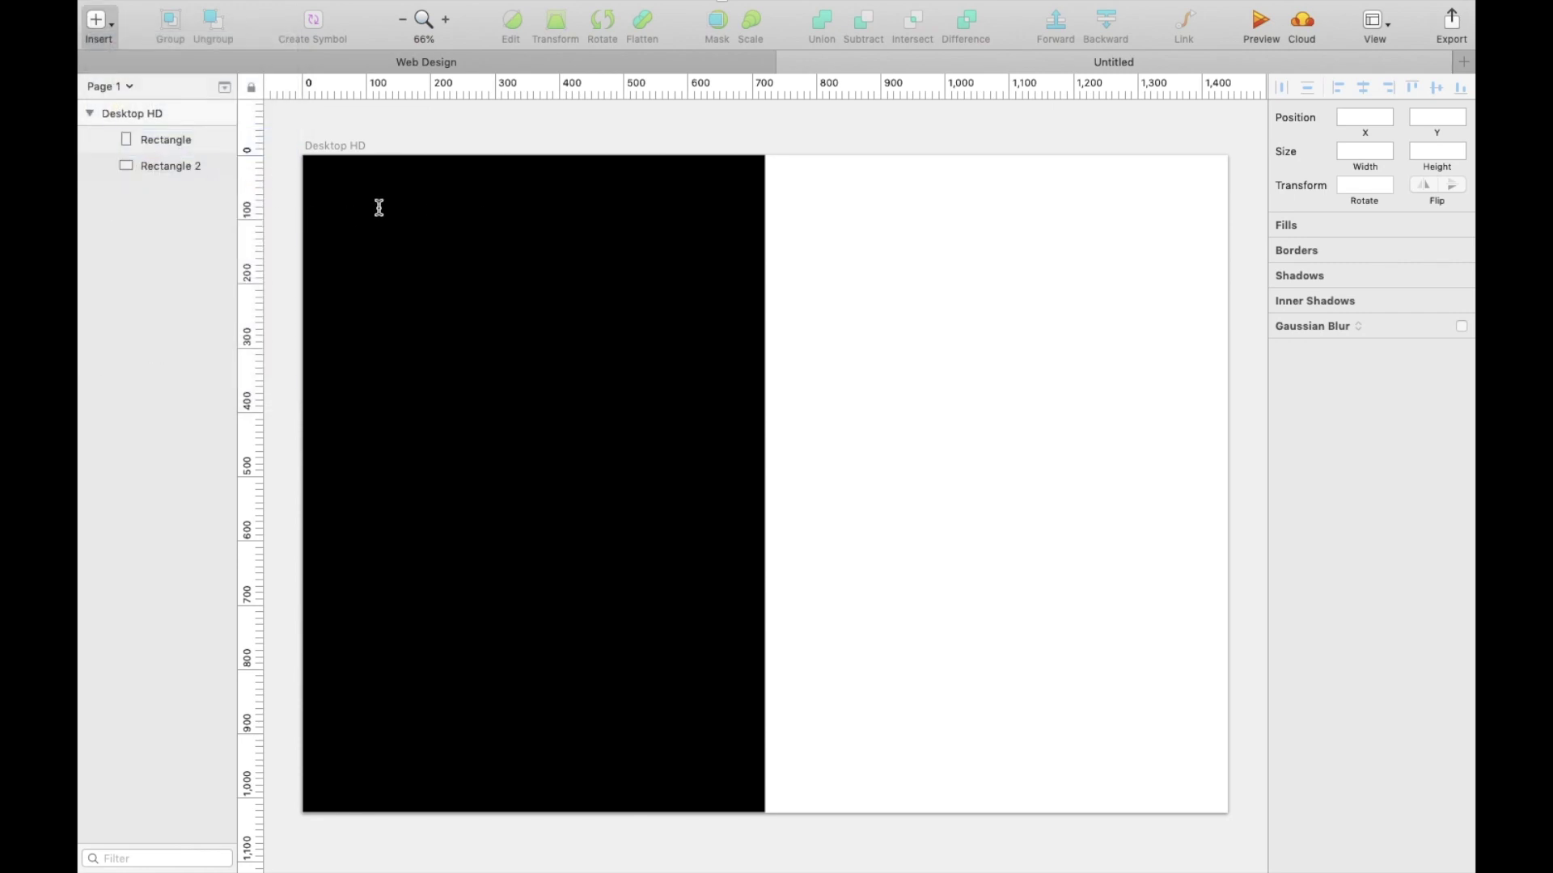
pyautogui.moveTo(1166, 7)
pyautogui.click(1377, 60)
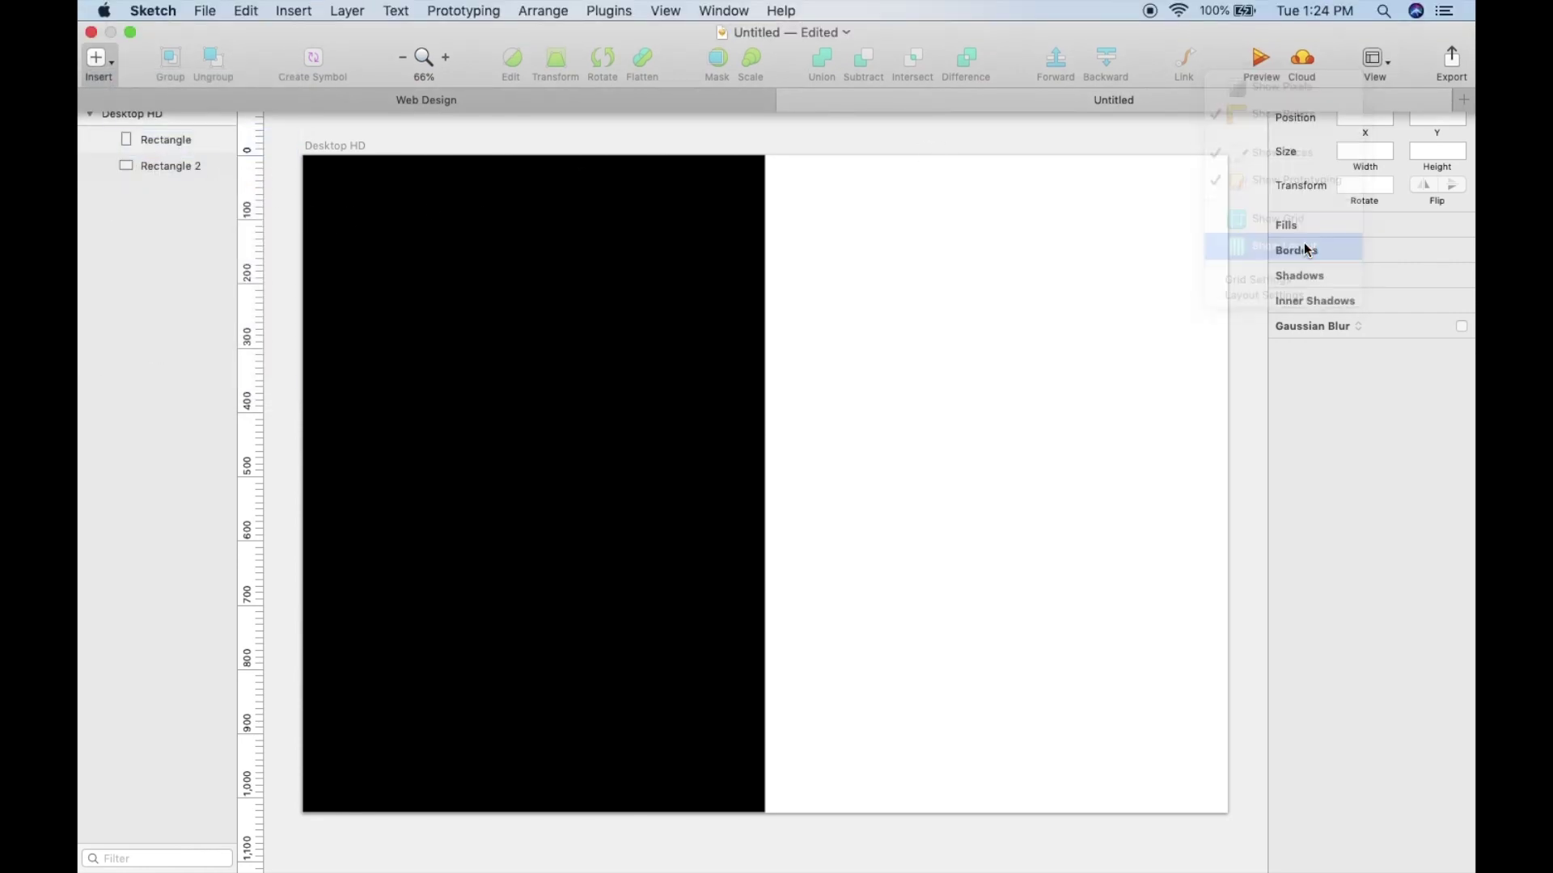
pyautogui.click(1294, 244)
pyautogui.click(1378, 47)
pyautogui.click(1290, 257)
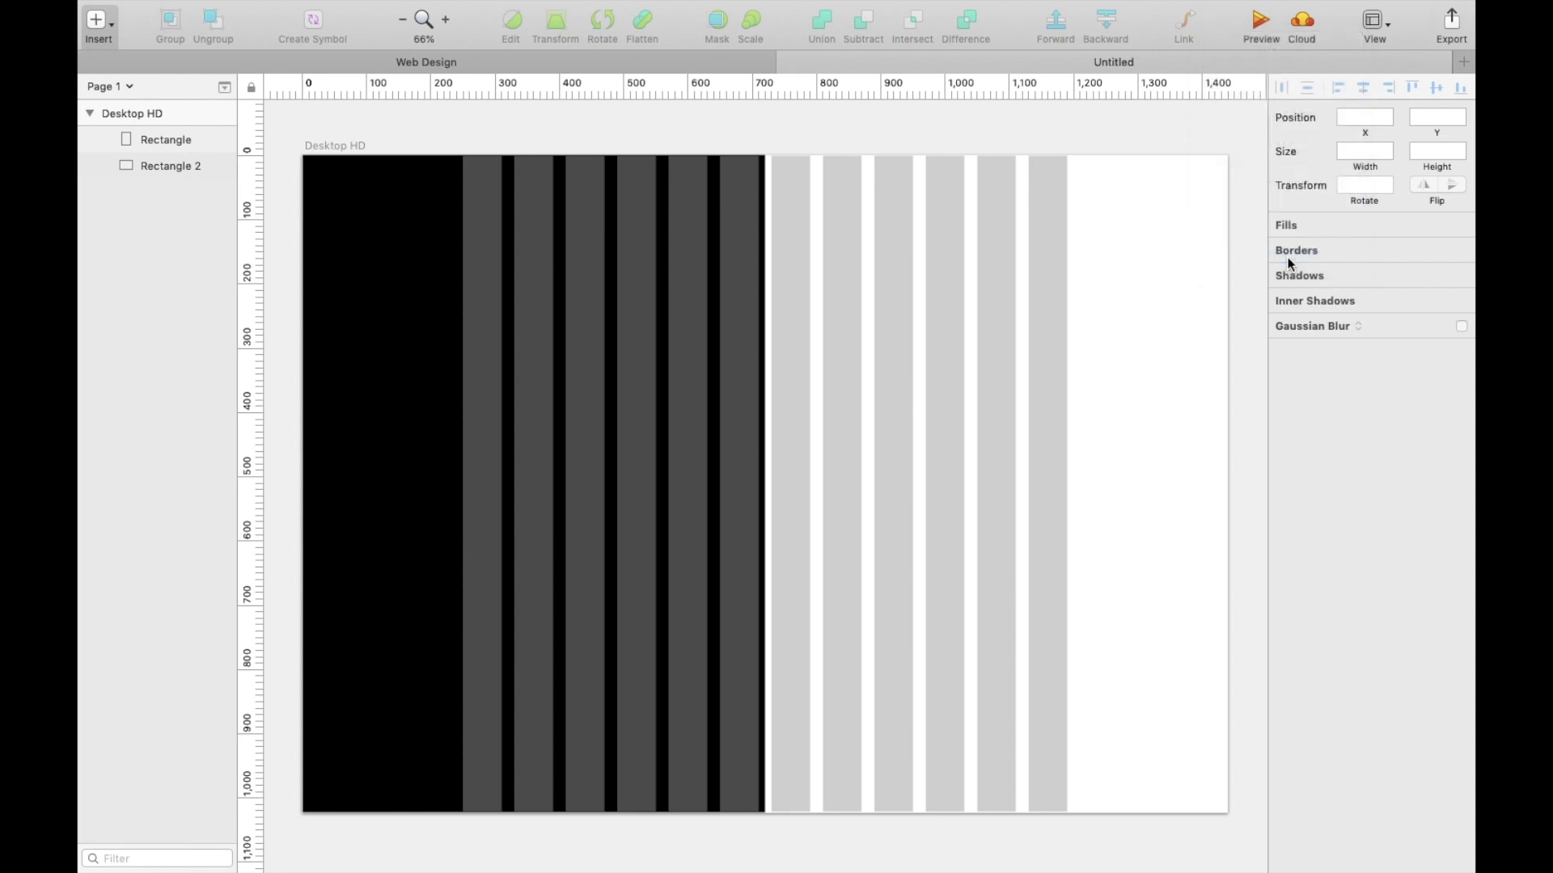
pyautogui.write('1140')
pyautogui.press('Return')
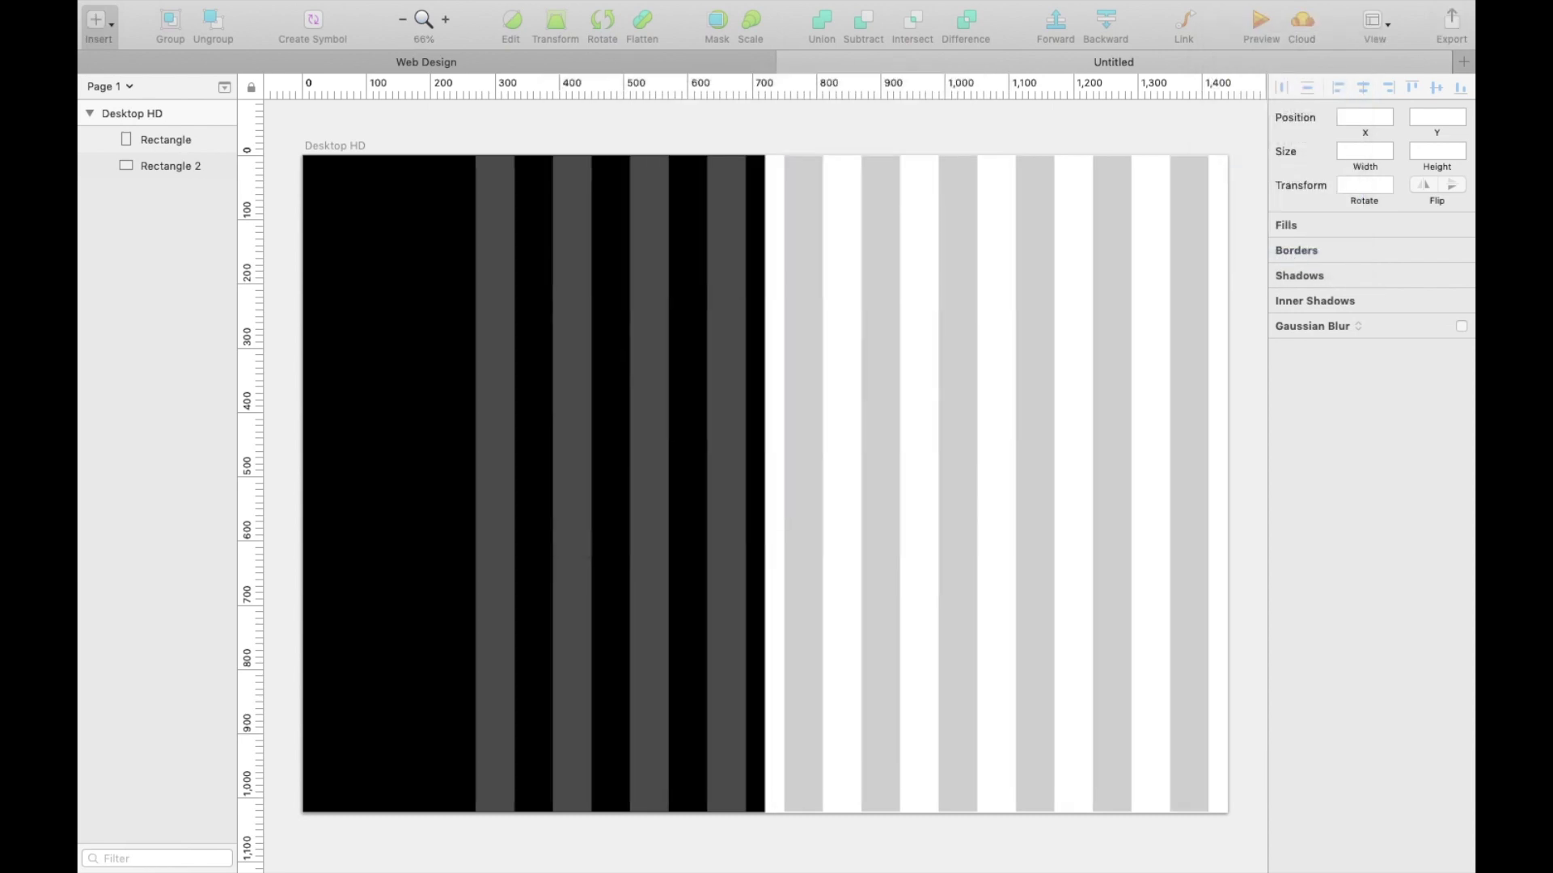
# Center the column layout on the artboard in the layout settings
pyautogui.moveTo(1374, 16)
pyautogui.click(1377, 64)
pyautogui.click(1286, 293)
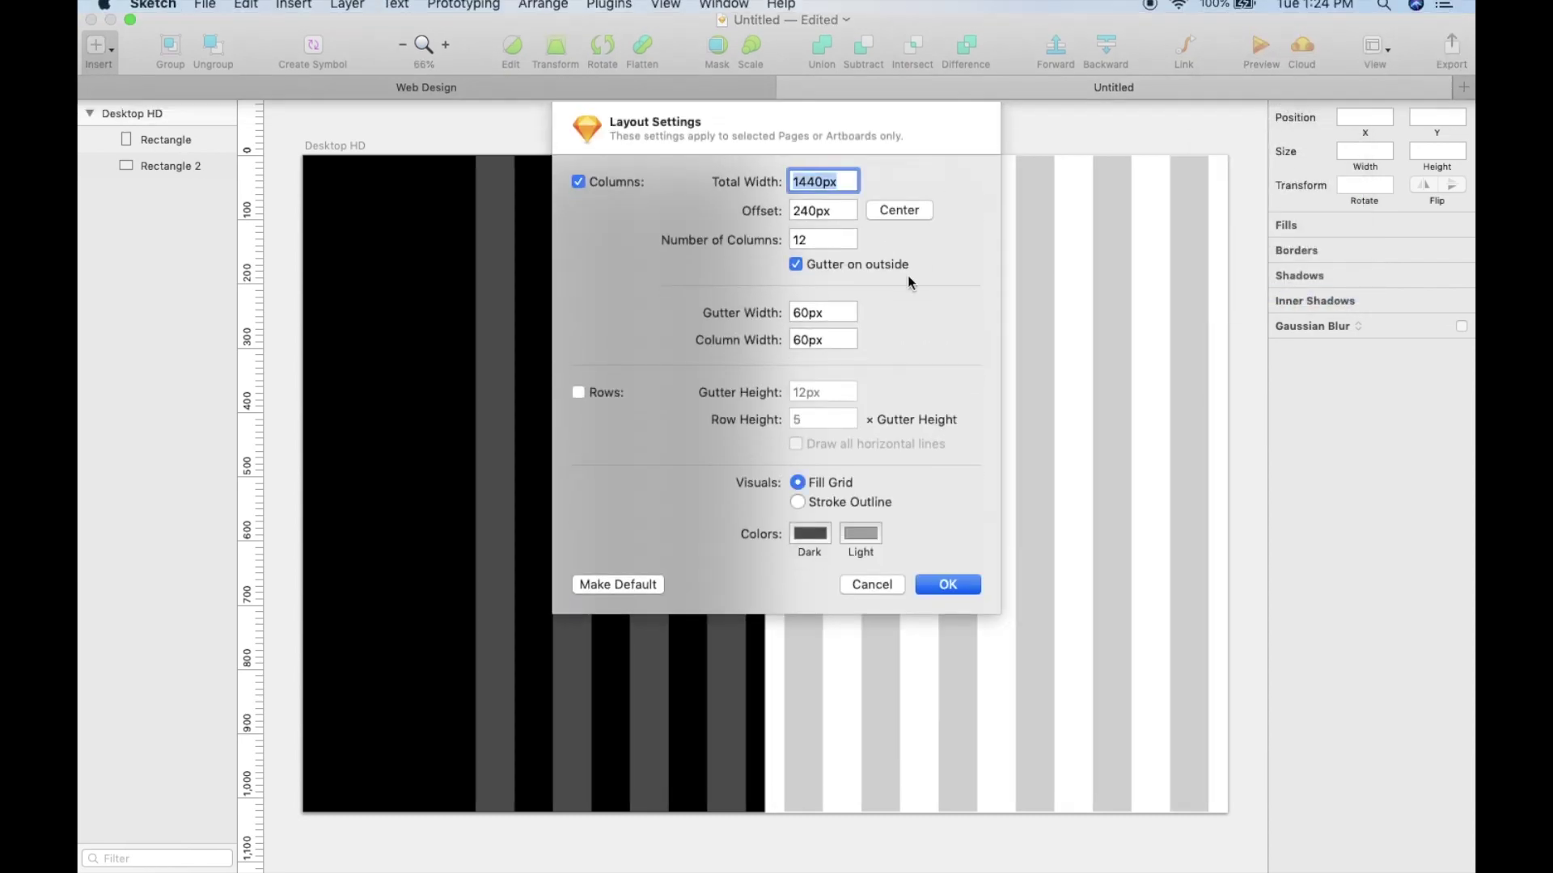
pyautogui.click(946, 558)
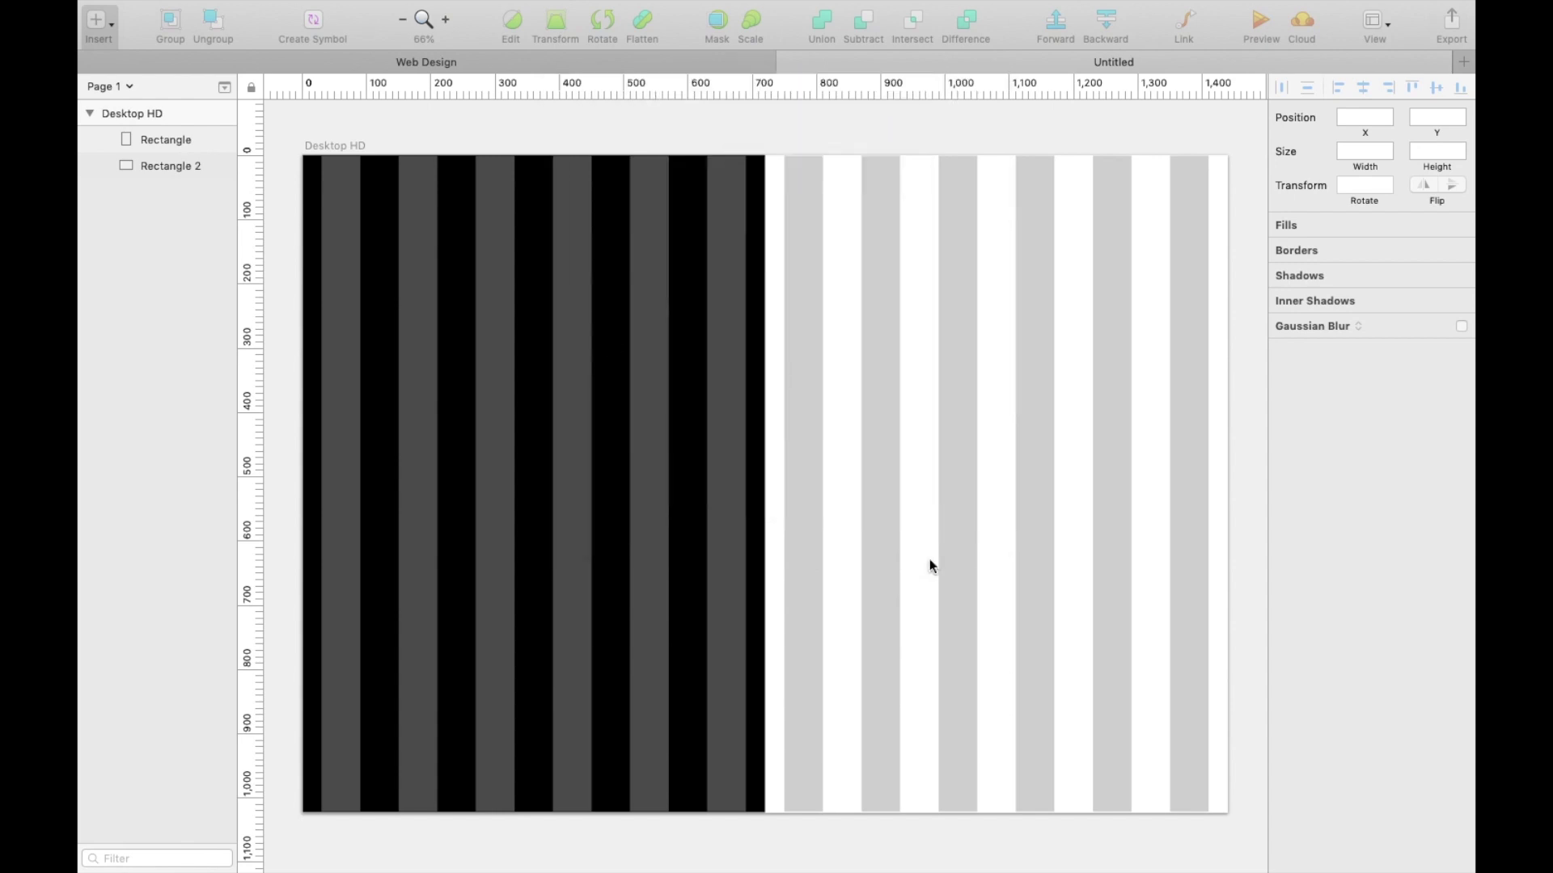
# Add a size 24 text layer reading "herbs" at the first column near the top of the black half
pyautogui.press('t')
pyautogui.click(332, 204)
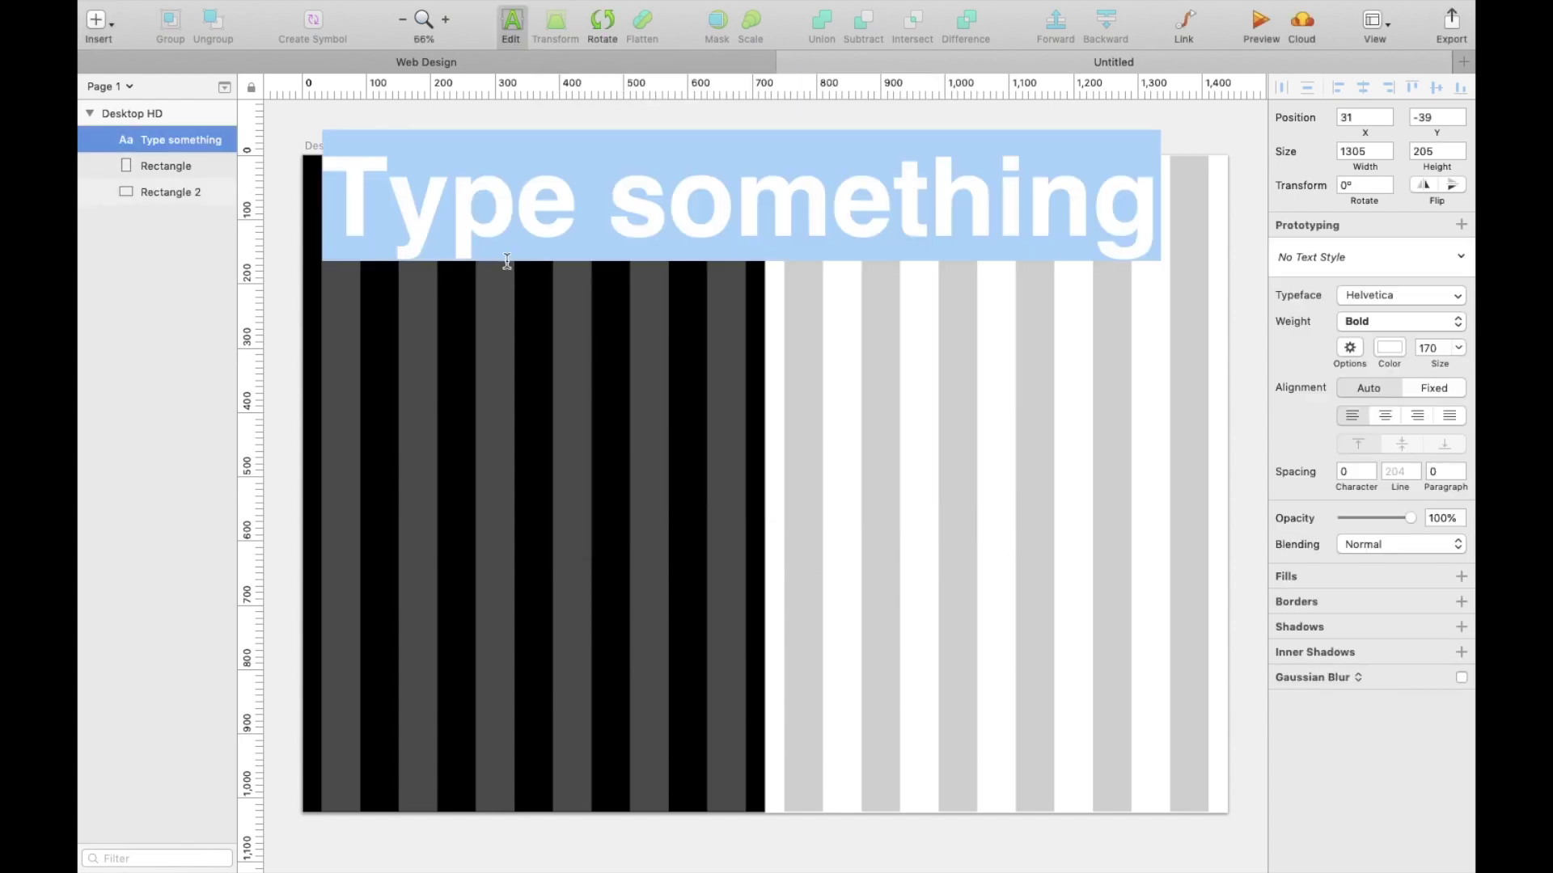
pyautogui.click(1460, 349)
pyautogui.click(1437, 513)
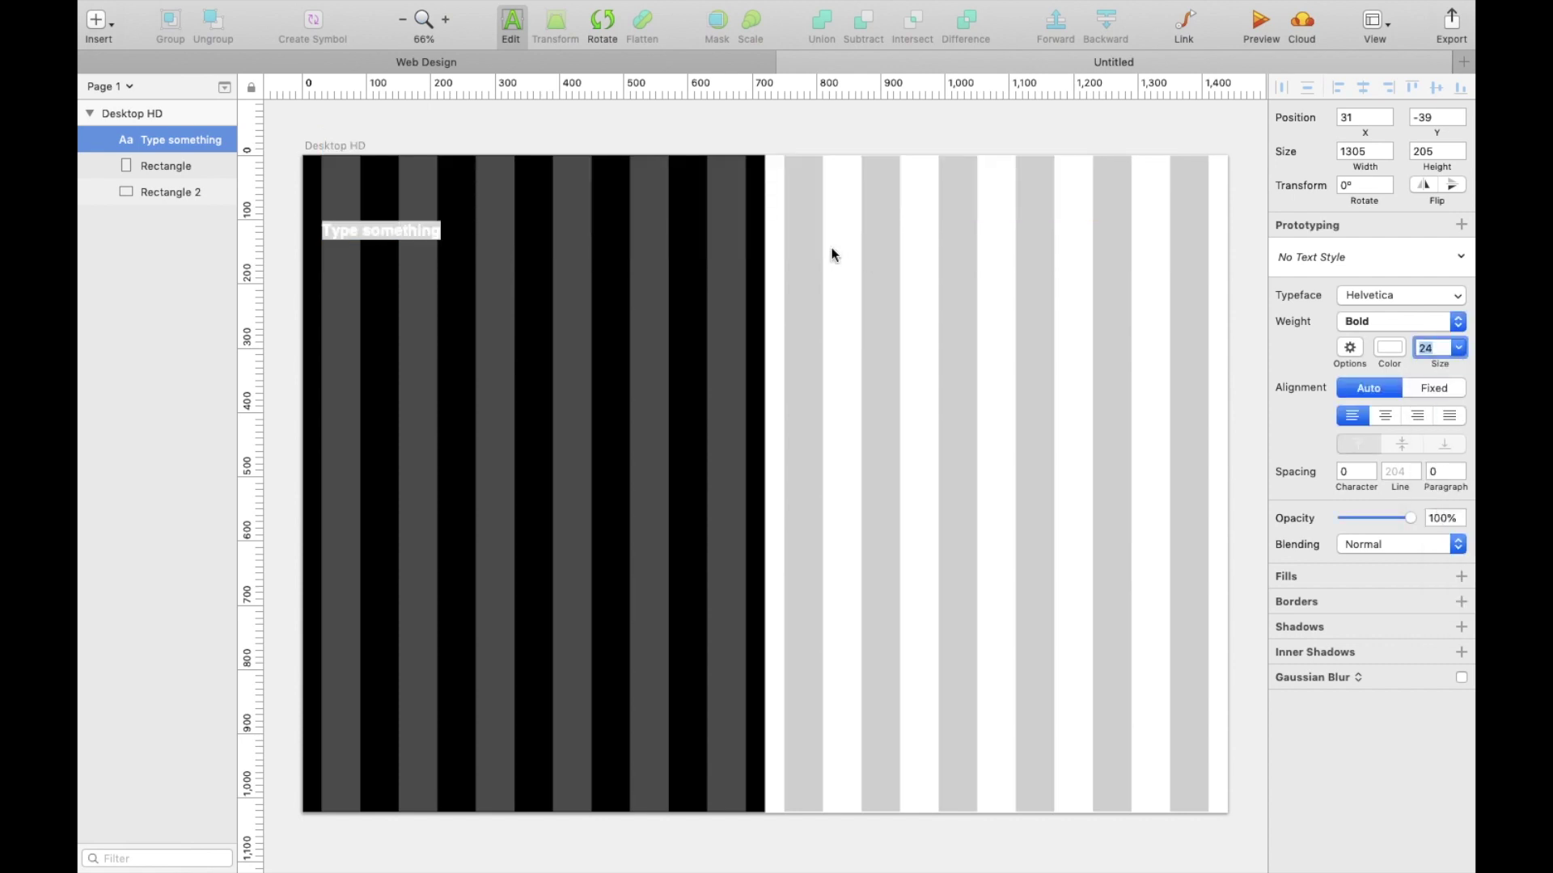
pyautogui.click(420, 221)
pyautogui.press('super+a')
pyautogui.write('herbs')
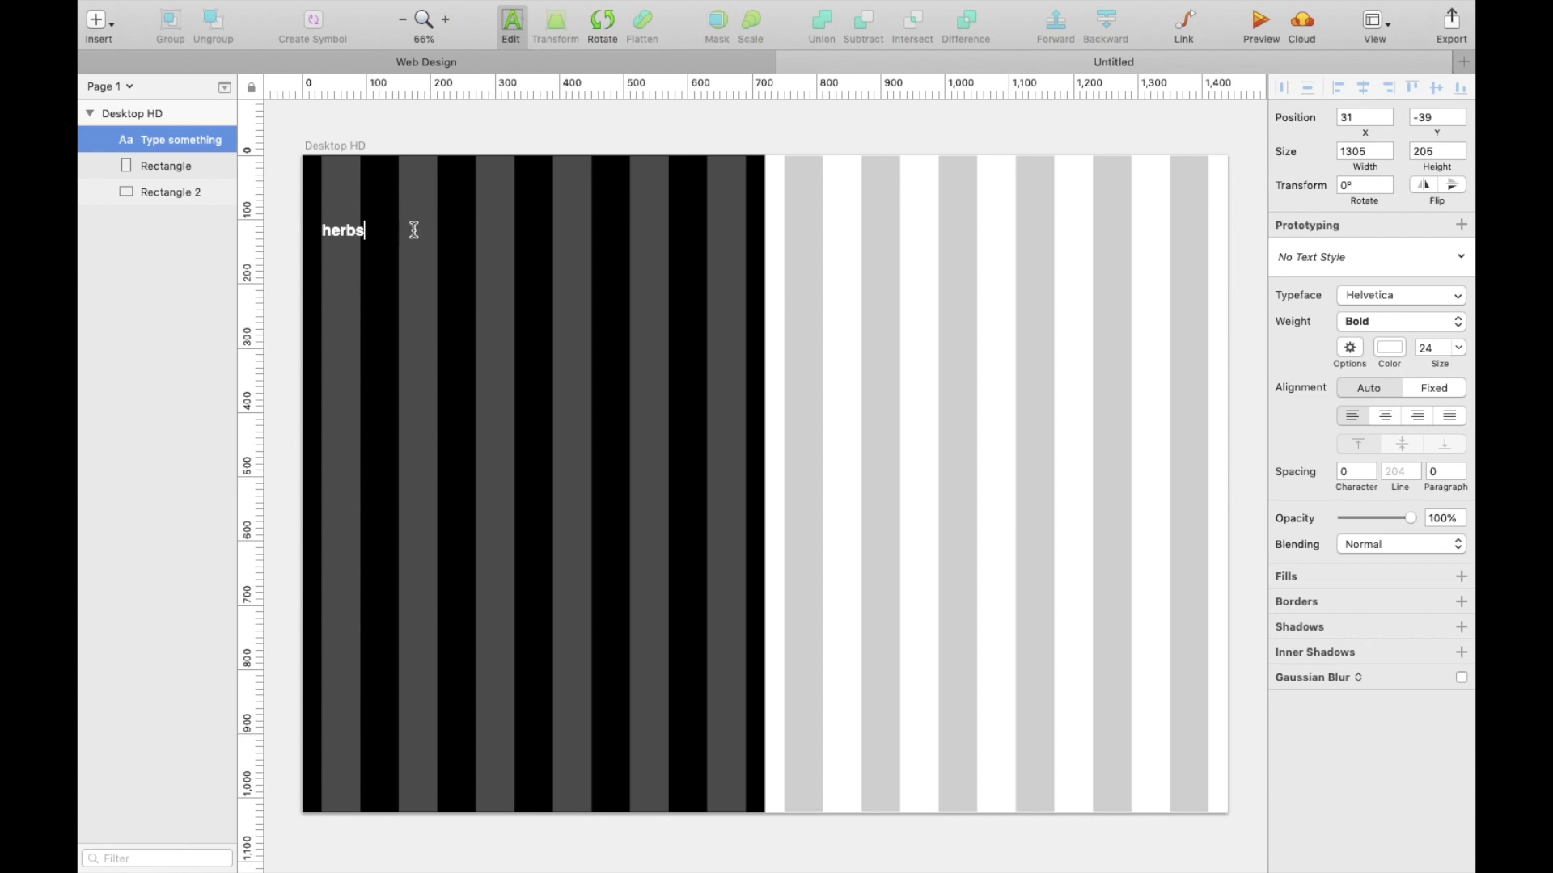
# Set the "herbs" text size to 36 and move the text up to X 30, Y 40
pyautogui.doubleClick(355, 232)
pyautogui.click(1458, 348)
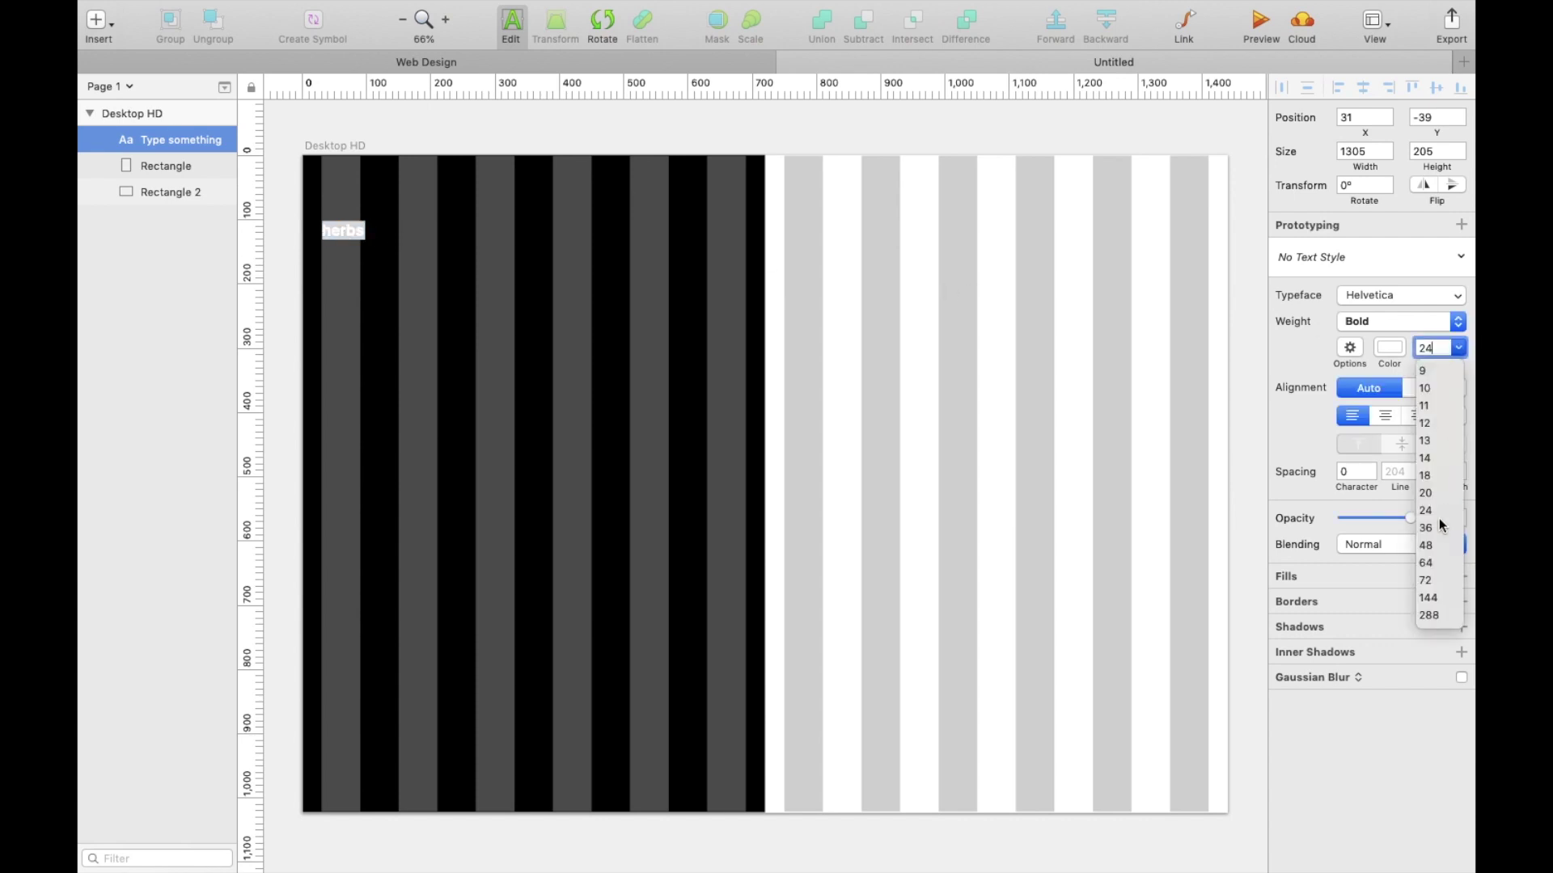
pyautogui.click(1432, 531)
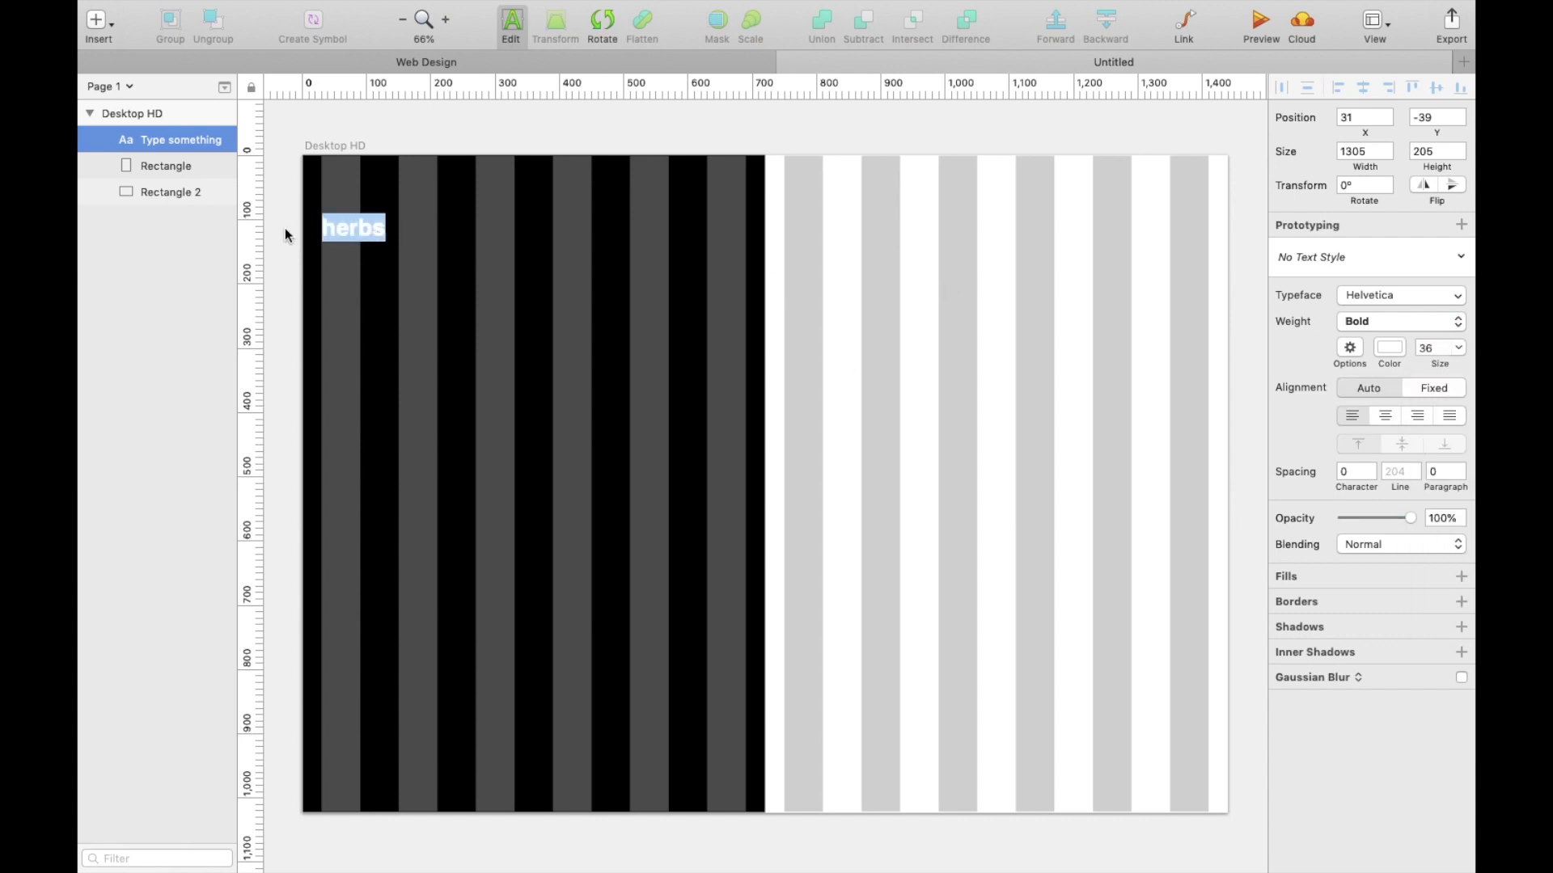
pyautogui.press('Escape')
pyautogui.moveTo(348, 235); pyautogui.dragTo(343, 198)
# Add a text layer near the top of the white half, level with "herbs", at size 20 in black
pyautogui.click(98, 20)
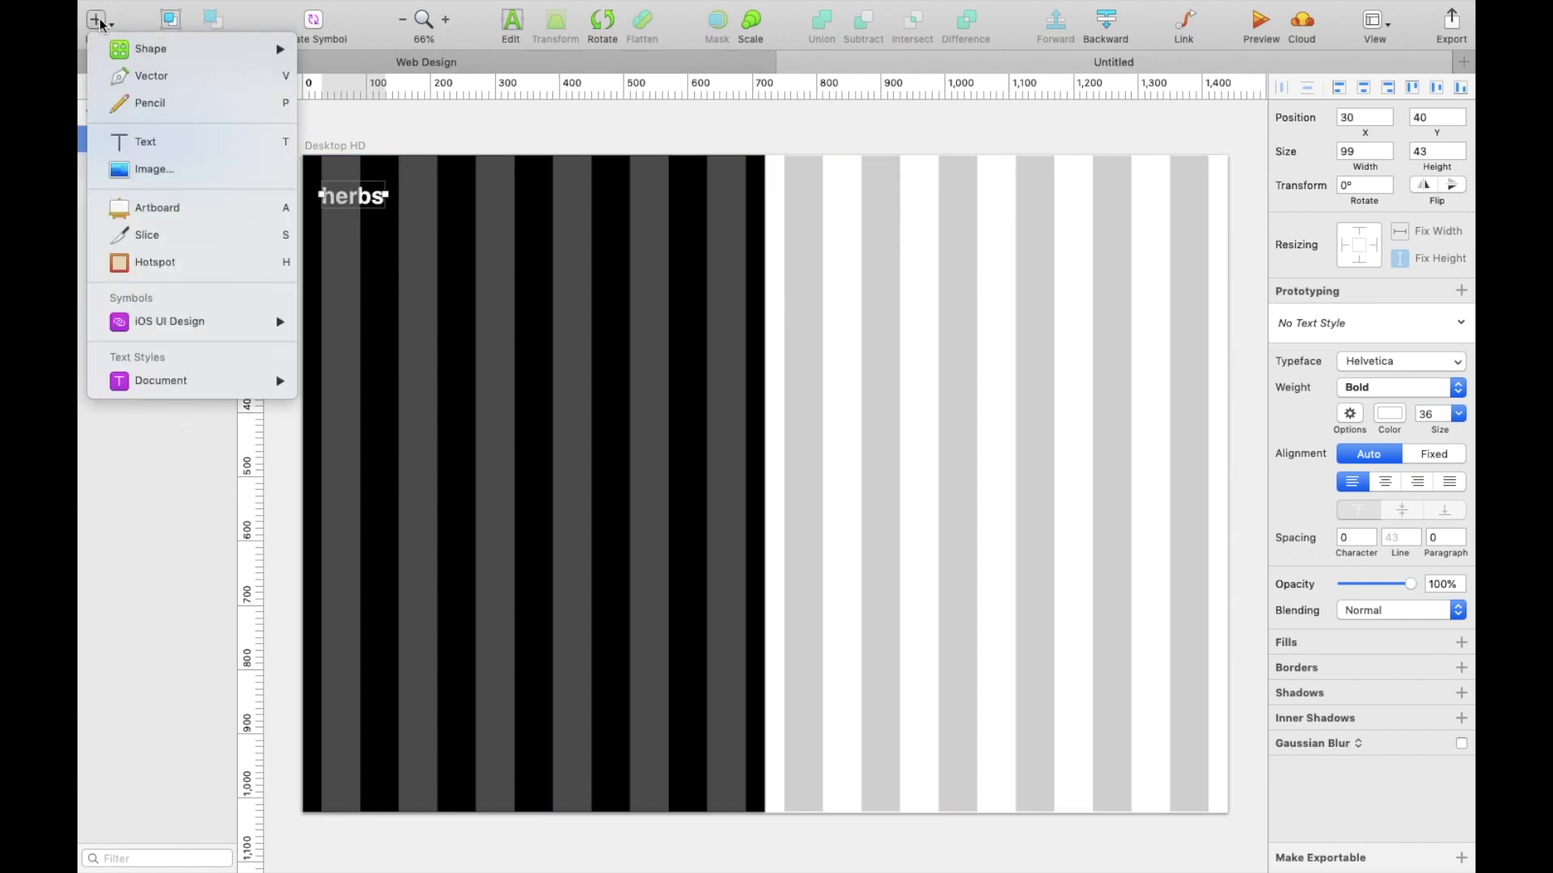
pyautogui.click(146, 142)
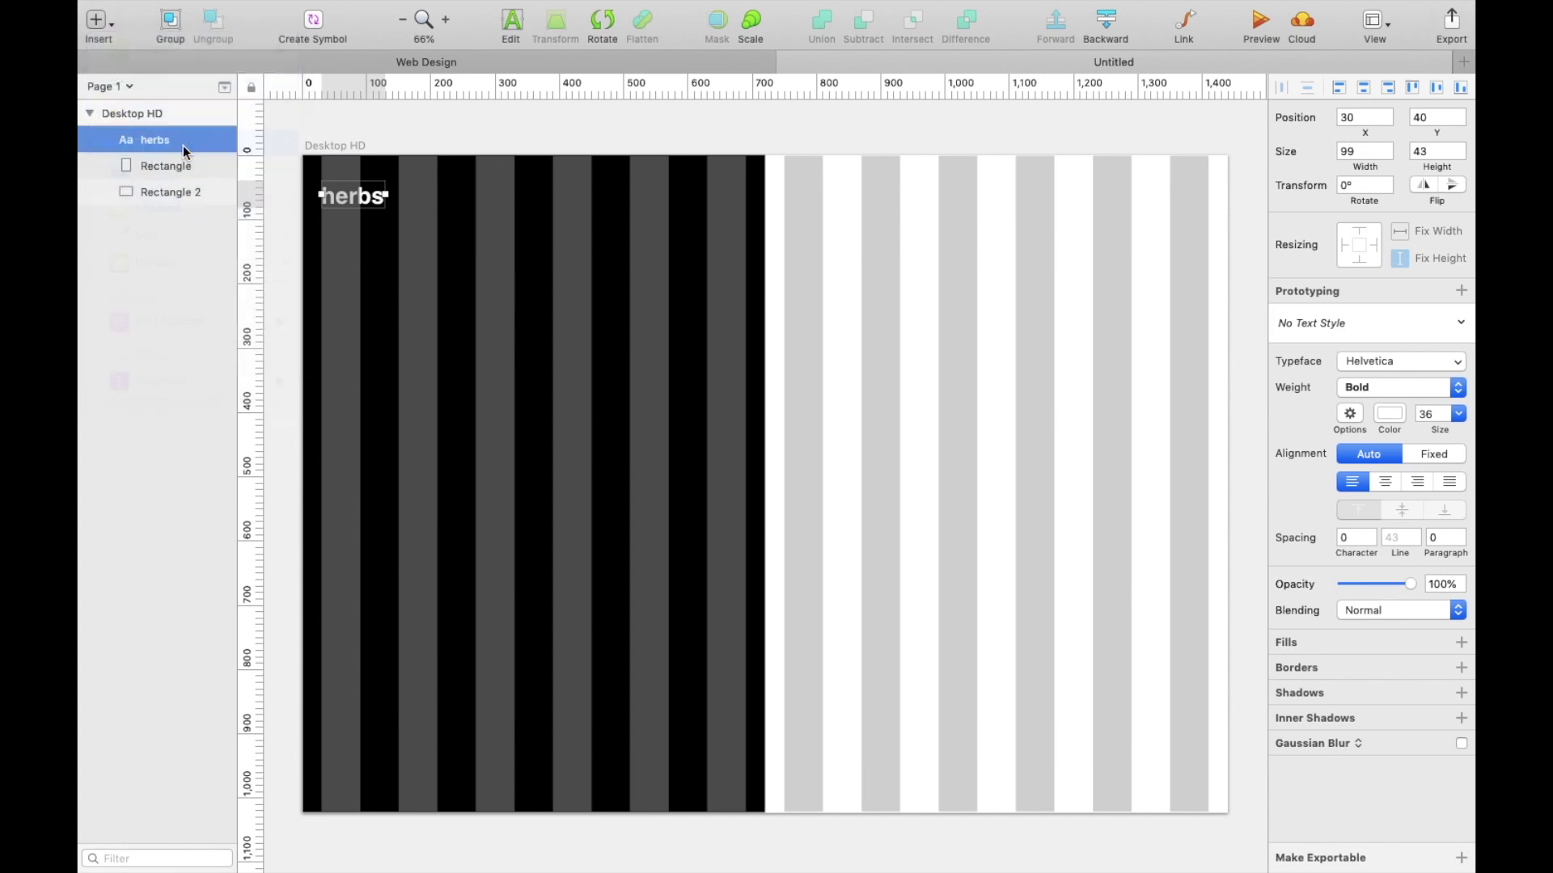
pyautogui.click(804, 194)
pyautogui.click(1458, 348)
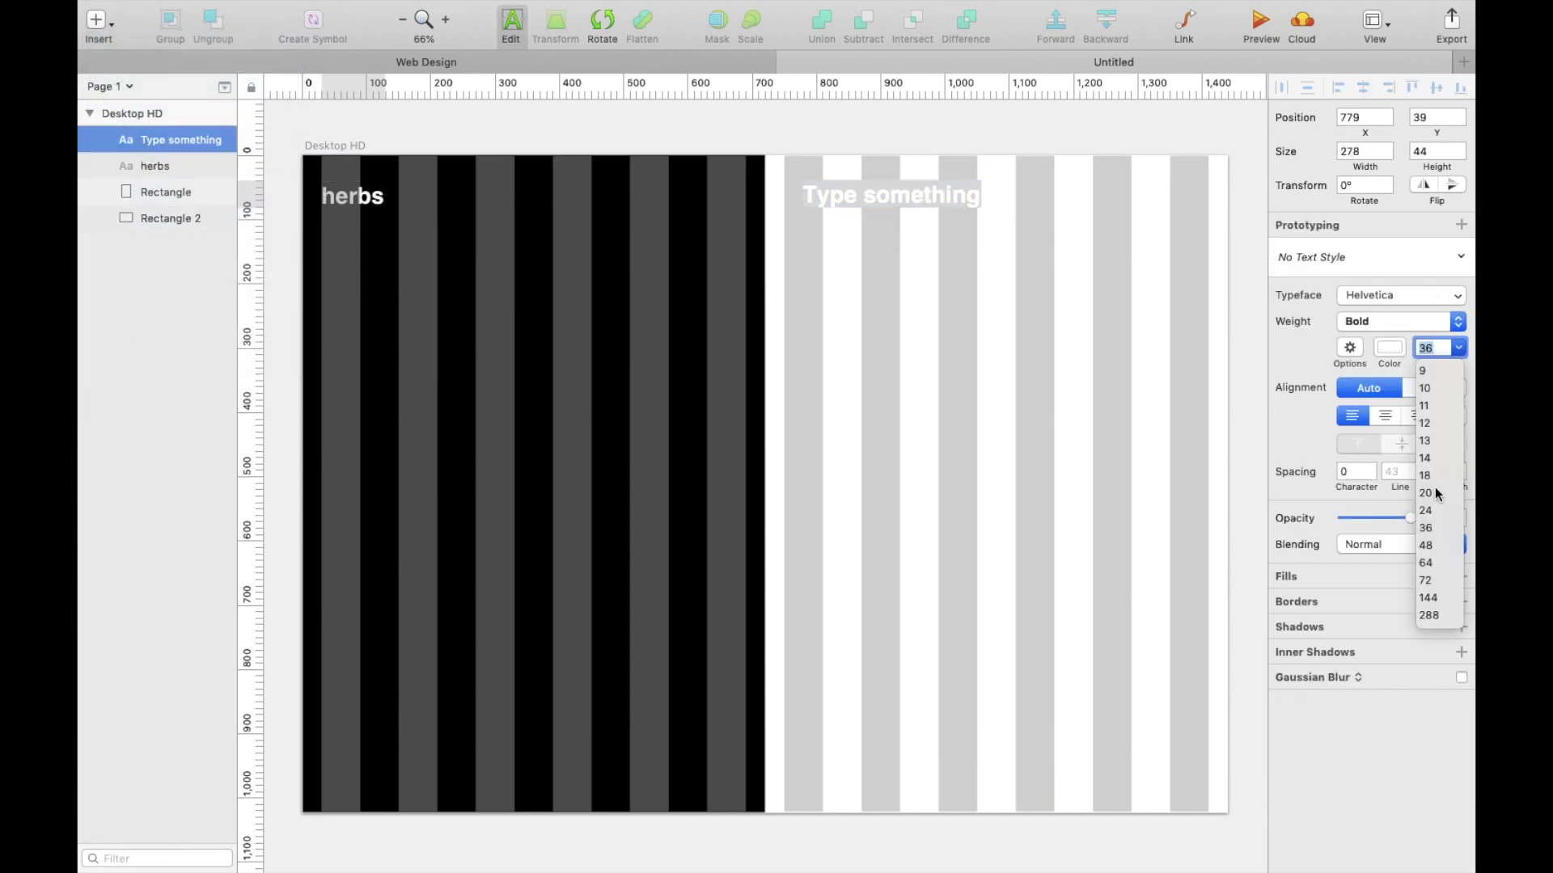
pyautogui.click(1426, 492)
pyautogui.click(1389, 348)
pyautogui.click(1359, 673)
# Replace the placeholder text with the widely spaced navigation words "blog", "contact", "help" and "account"
pyautogui.doubleClick(837, 201)
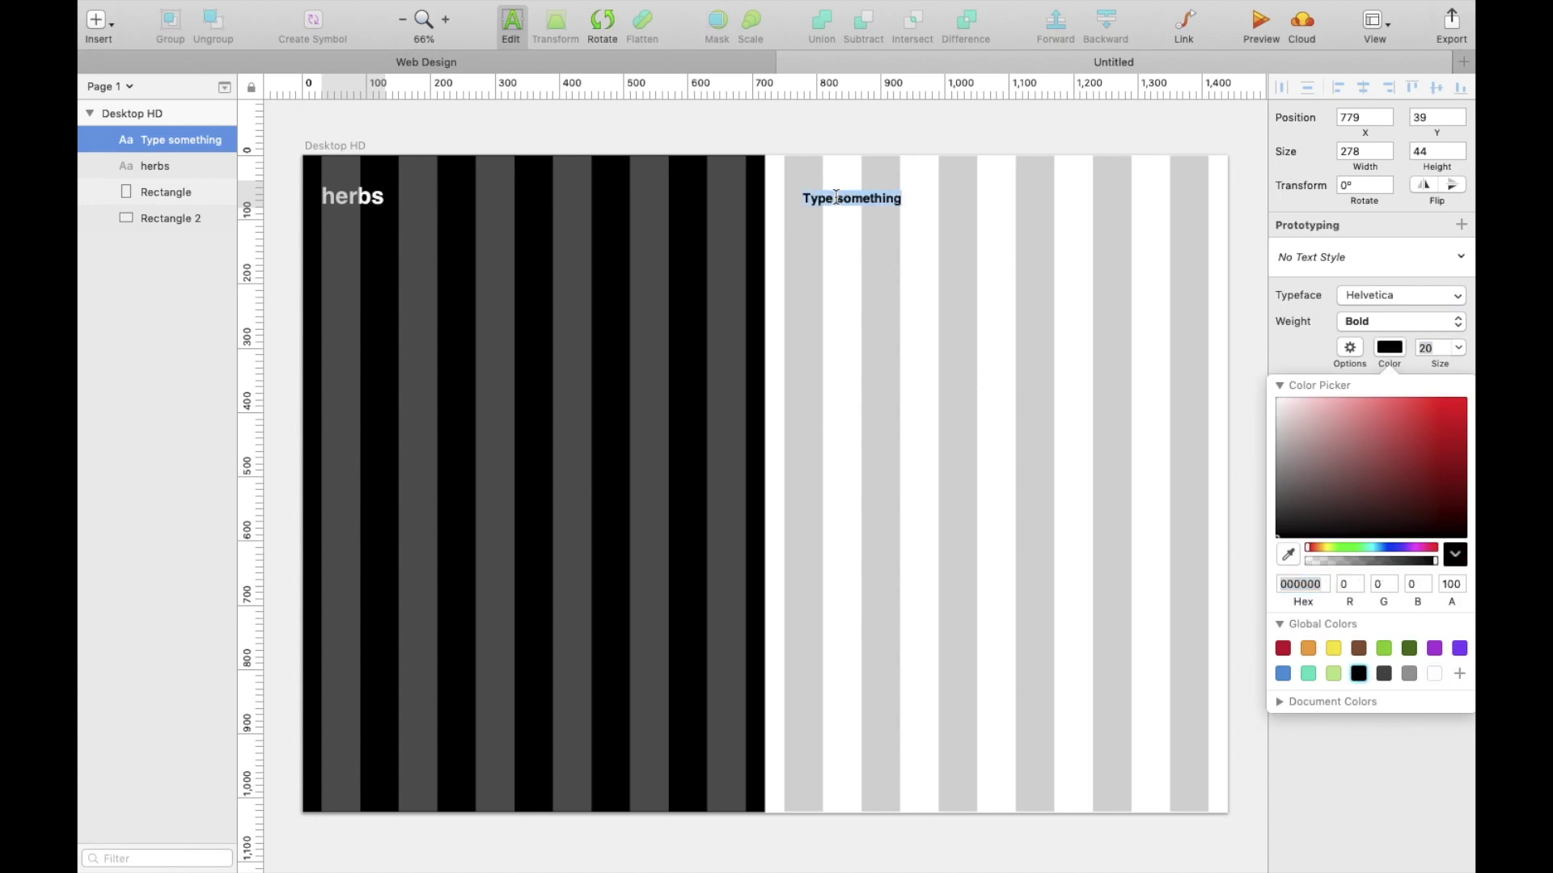
pyautogui.write('blog            contact')
pyautogui.moveTo(830, 201); pyautogui.dragTo(862, 199)
pyautogui.click(918, 203)
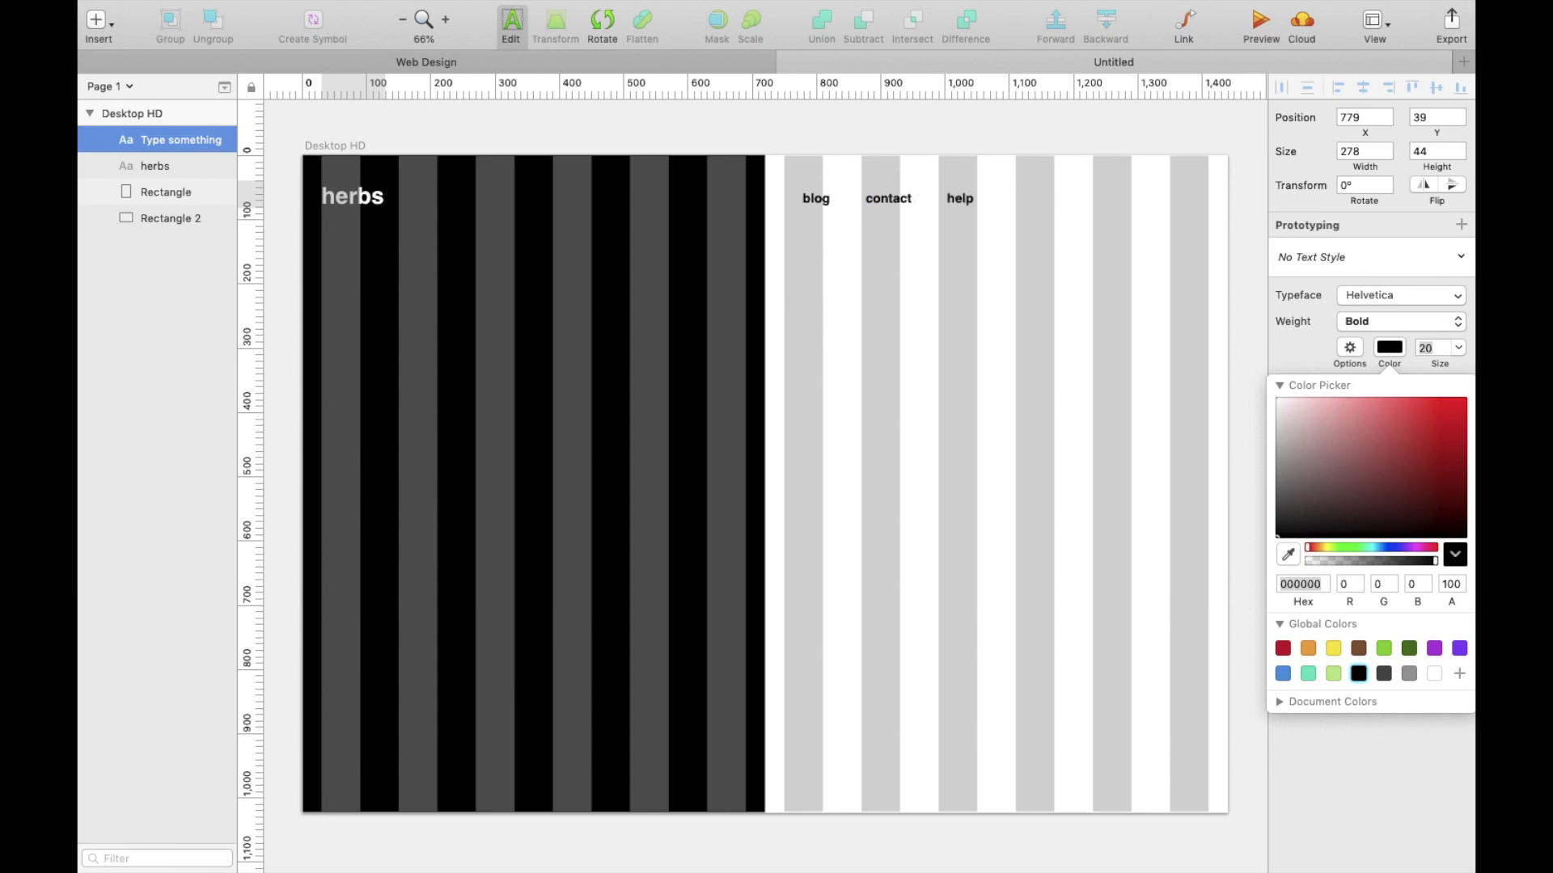
pyautogui.press('Escape')
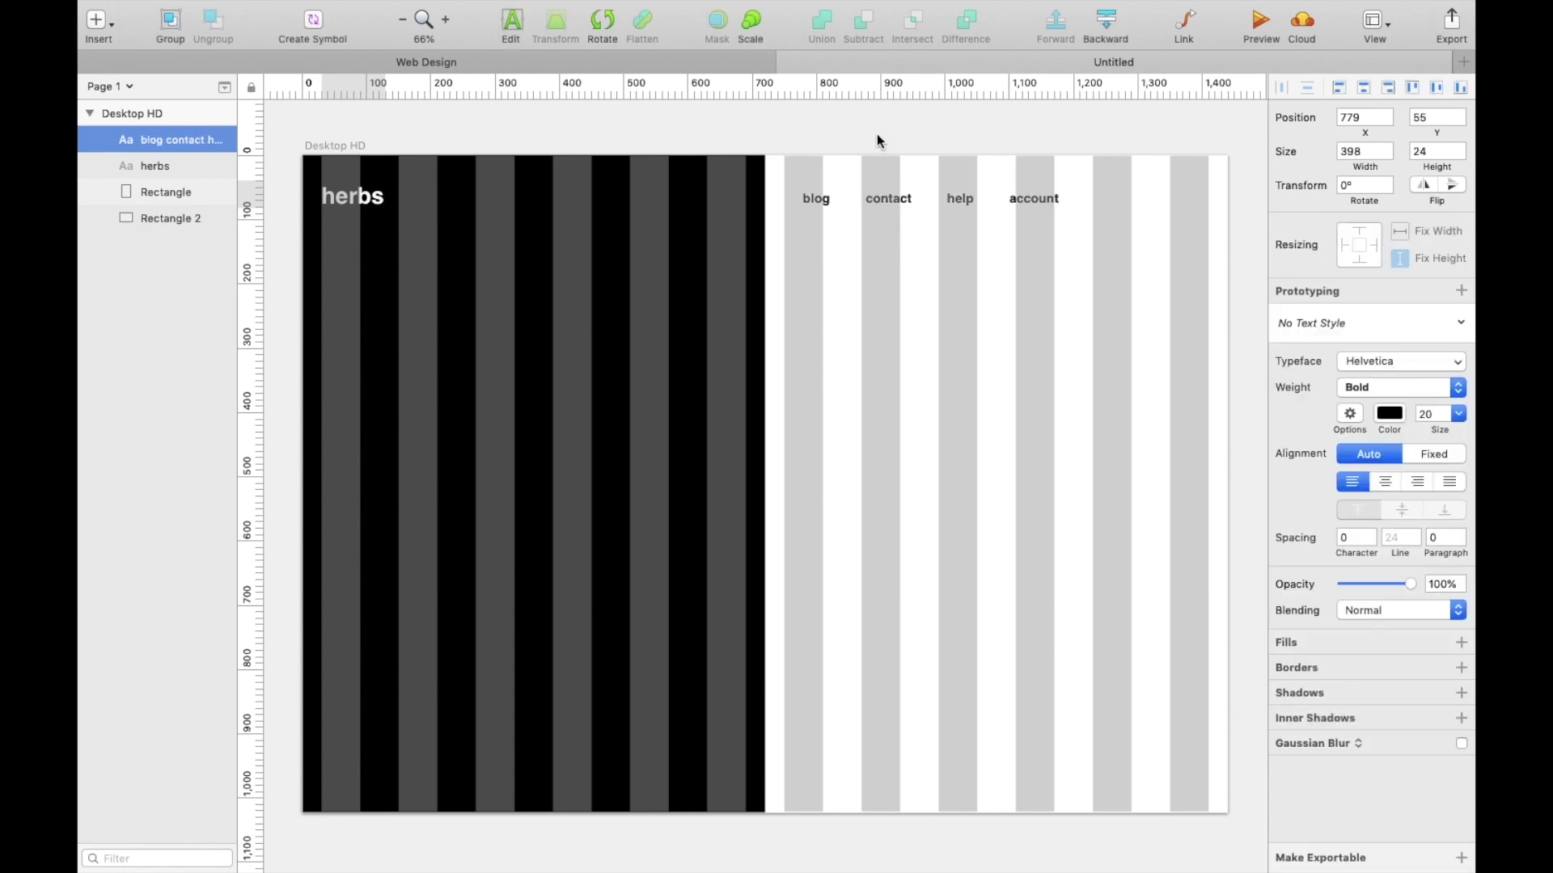
# Move the navigation text so it ends at the last column's right edge, and hide the column layout
pyautogui.moveTo(957, 201); pyautogui.dragTo(1105, 195)
pyautogui.click(1380, 23)
pyautogui.click(1288, 199)
pyautogui.click(1106, 137)
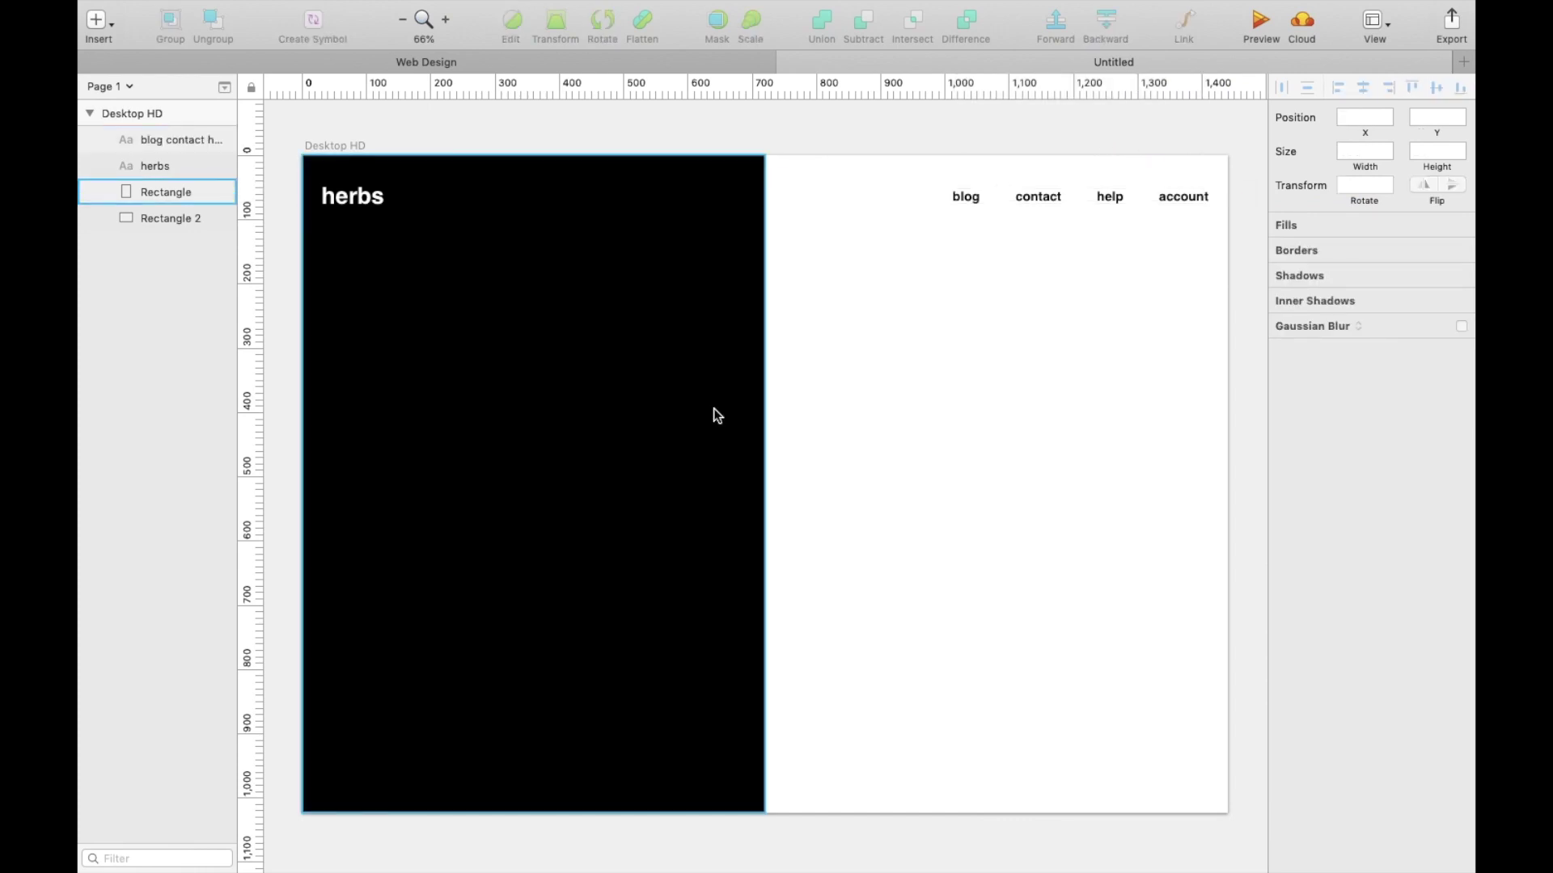
# Draw a borderless circle about 410 px wide over the line between the two halves and fill it with white
pyautogui.click(96, 19)
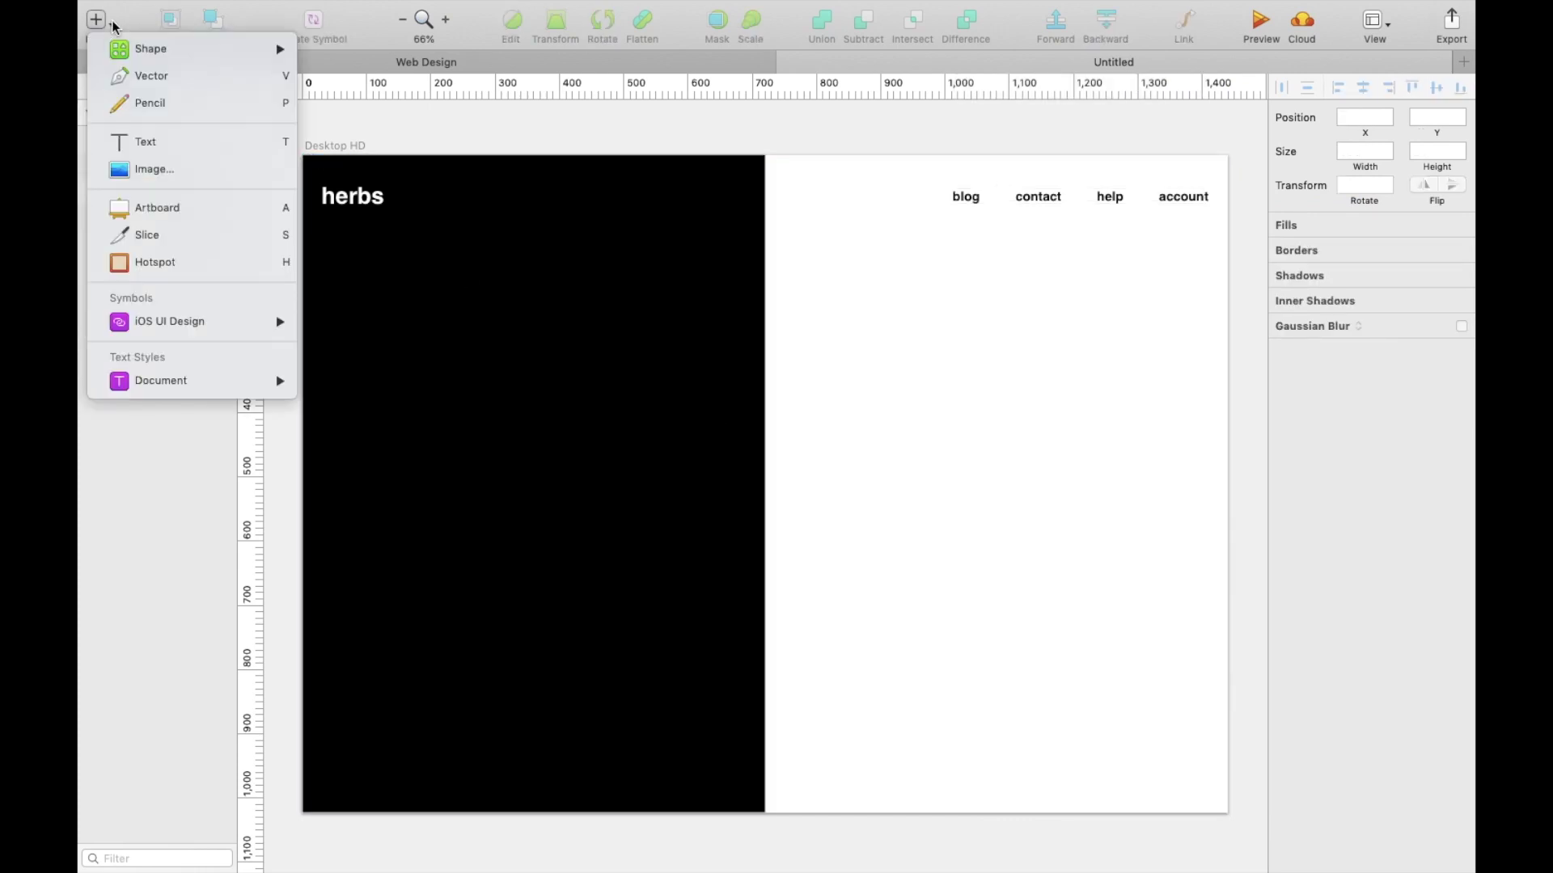
pyautogui.moveTo(150, 49)
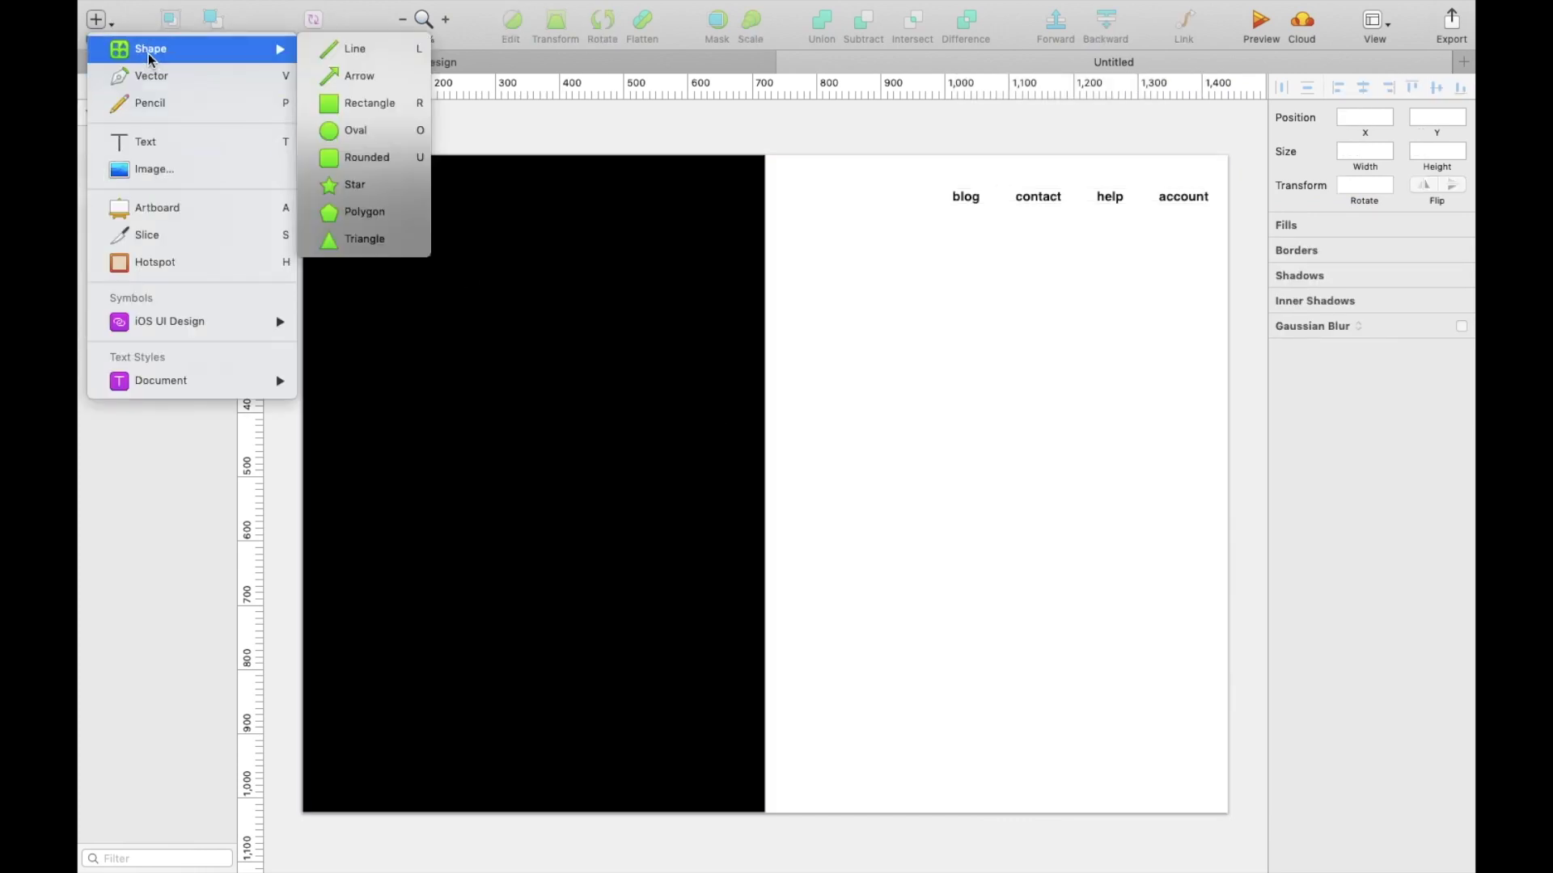
pyautogui.click(355, 125)
pyautogui.moveTo(637, 347); pyautogui.dragTo(904, 540)
pyautogui.click(1311, 450)
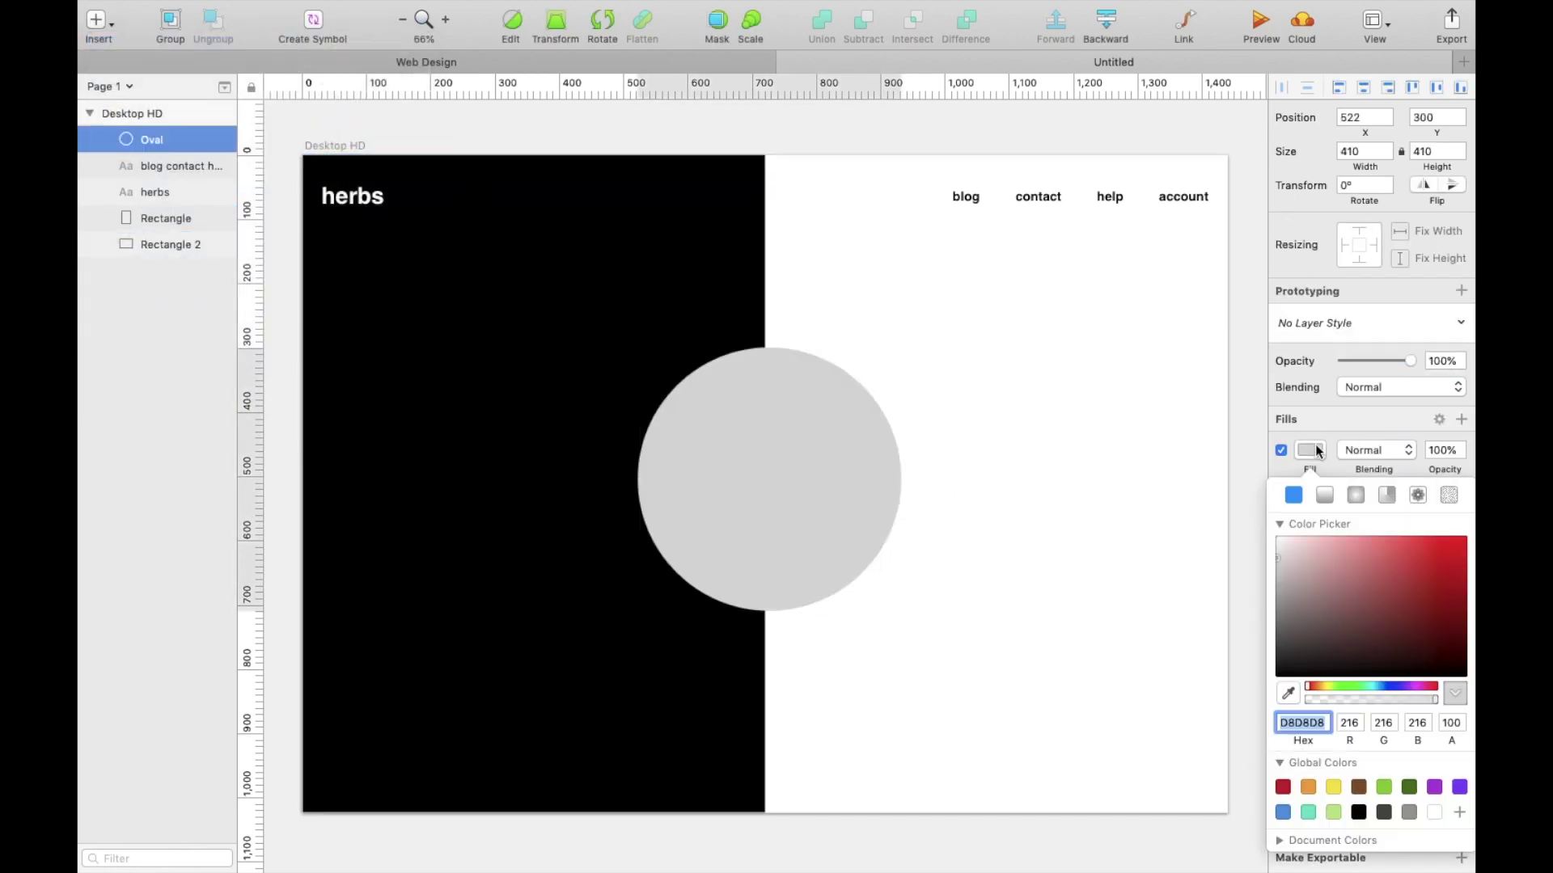
pyautogui.click(1432, 813)
pyautogui.click(1318, 453)
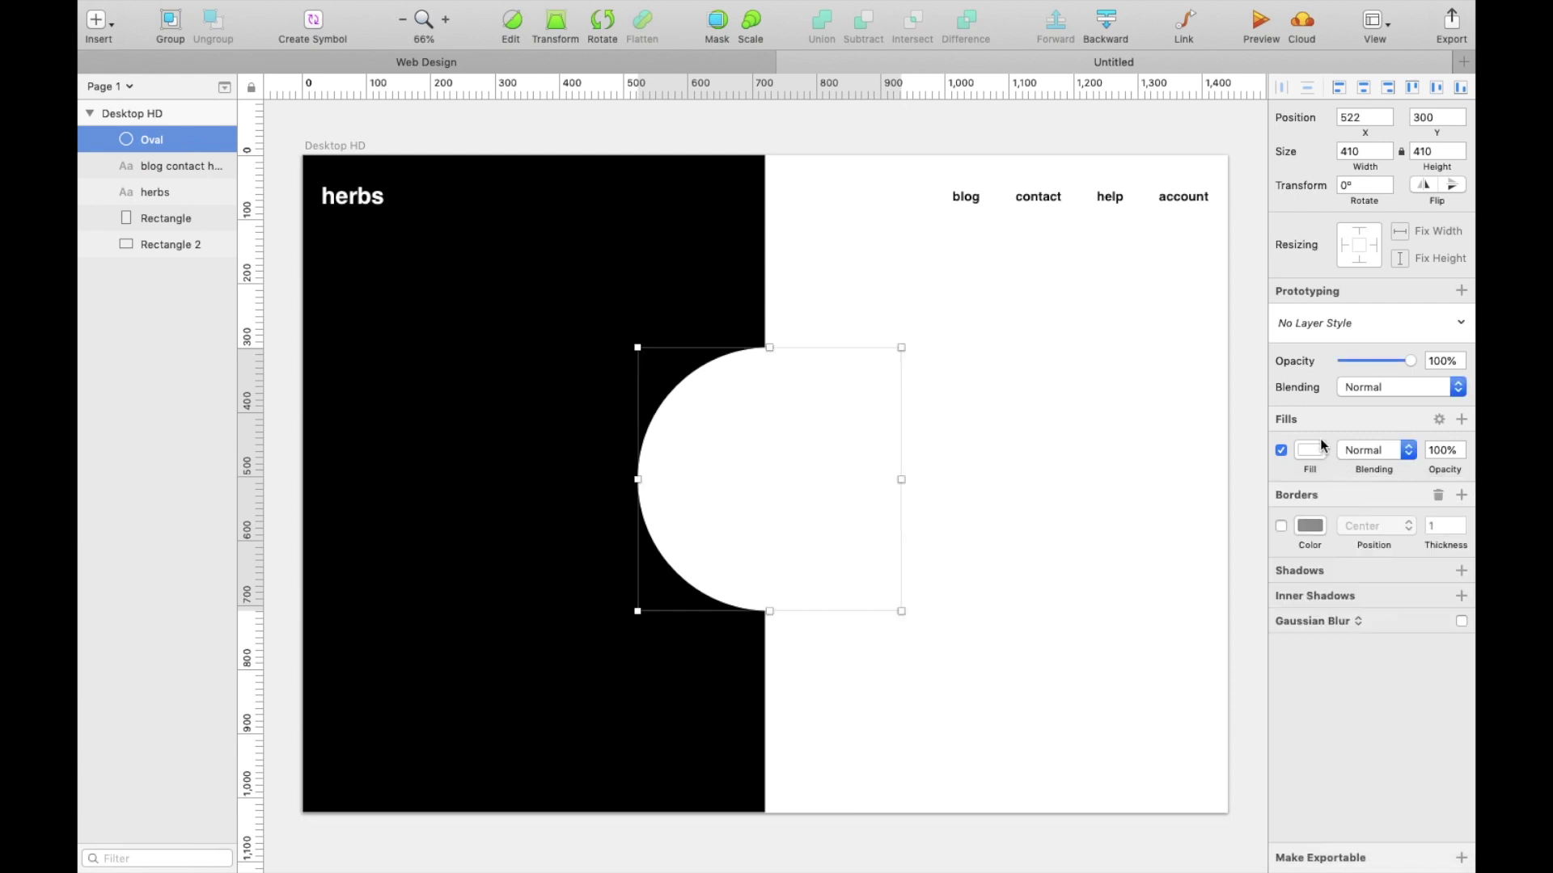
# Resize the circle to 500 × 500 and center it on the artboard at X 470, Y 262
pyautogui.click(1353, 150)
pyautogui.write('500')
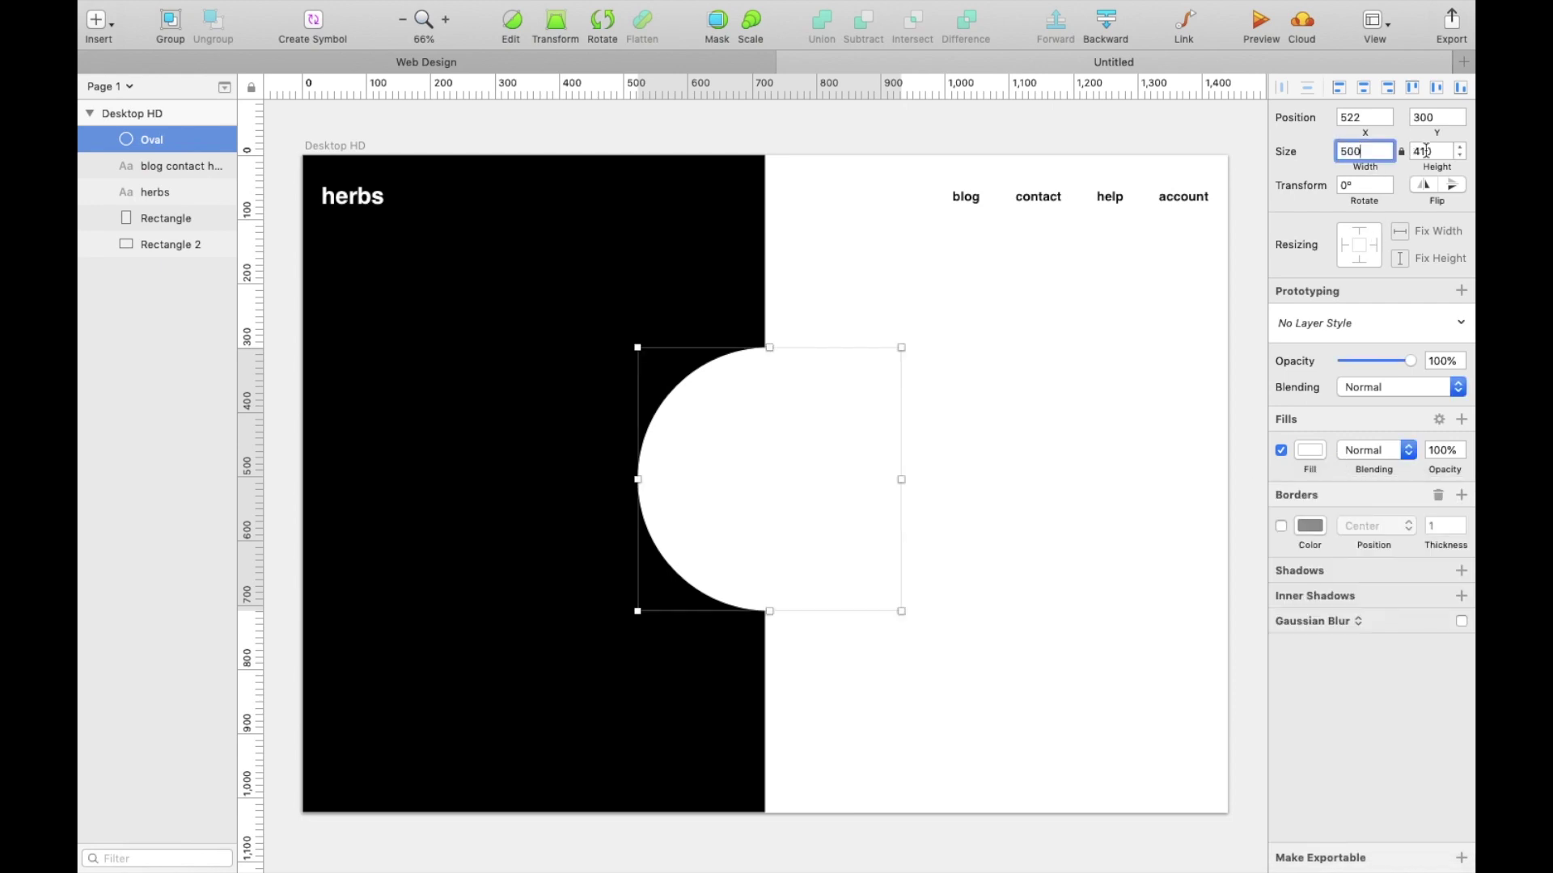
pyautogui.press('Tab')
pyautogui.moveTo(863, 508); pyautogui.dragTo(833, 488)
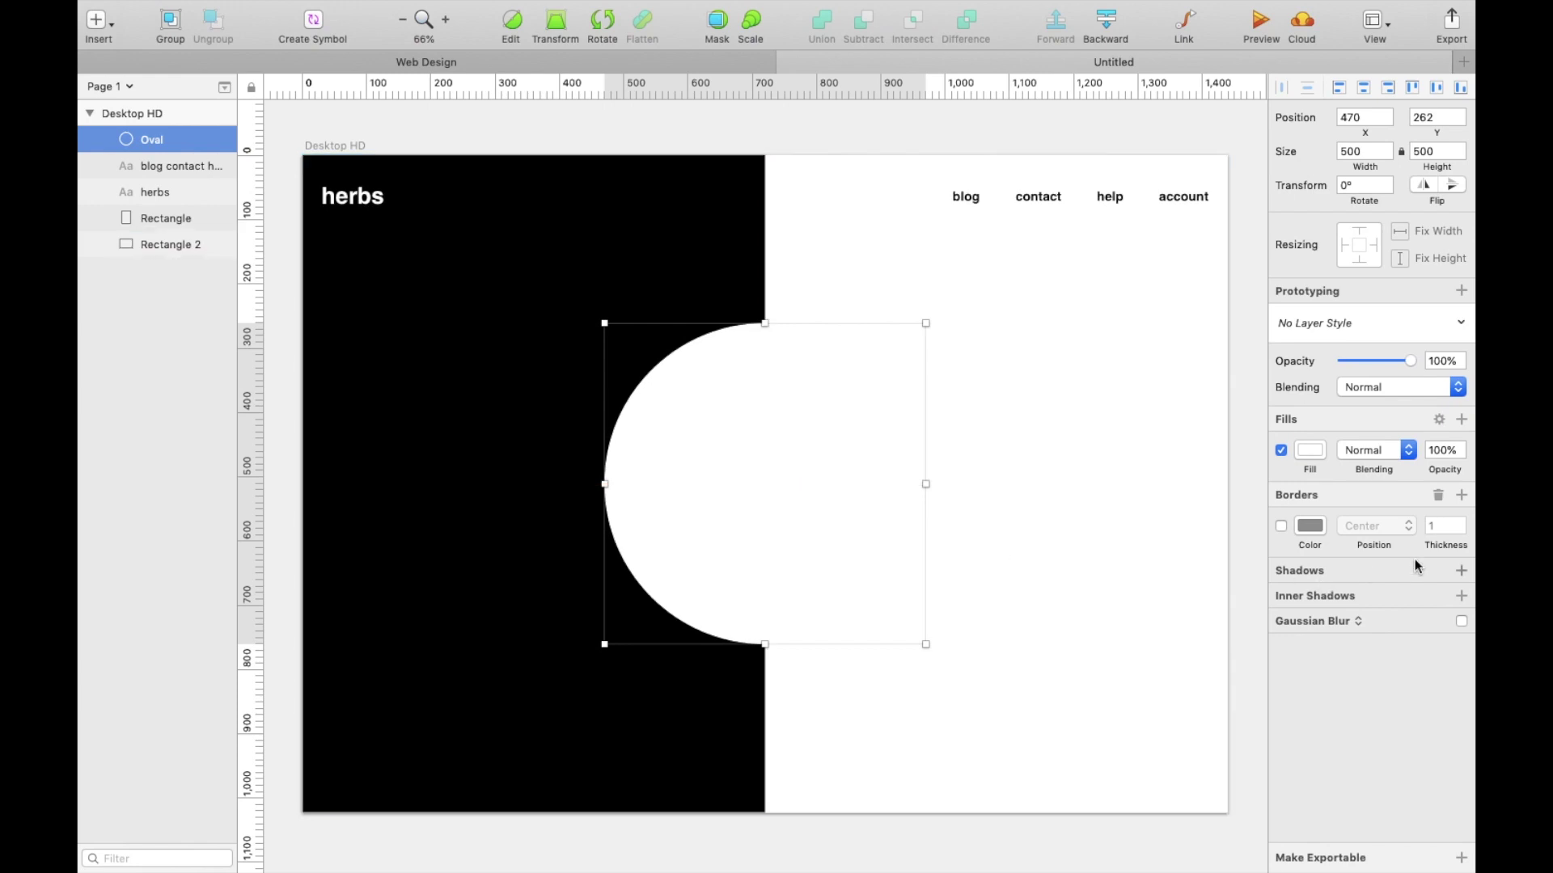
# Add a shadow to the white circle with a Y offset of 0 and a blur of 20
pyautogui.click(1336, 573)
pyautogui.click(1378, 600)
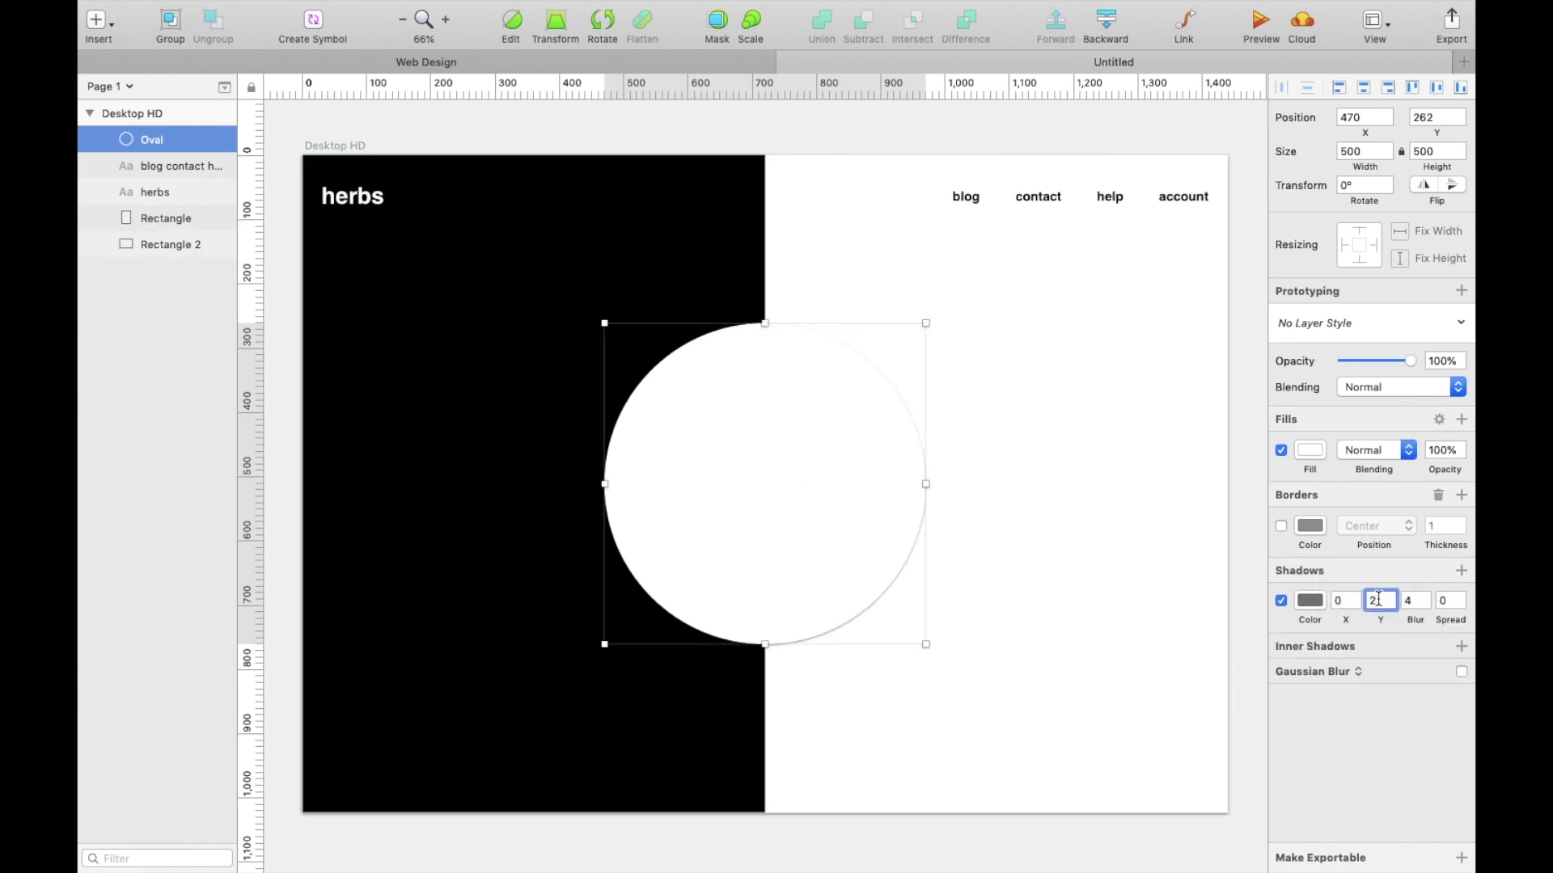
pyautogui.write('0')
pyautogui.press('Tab')
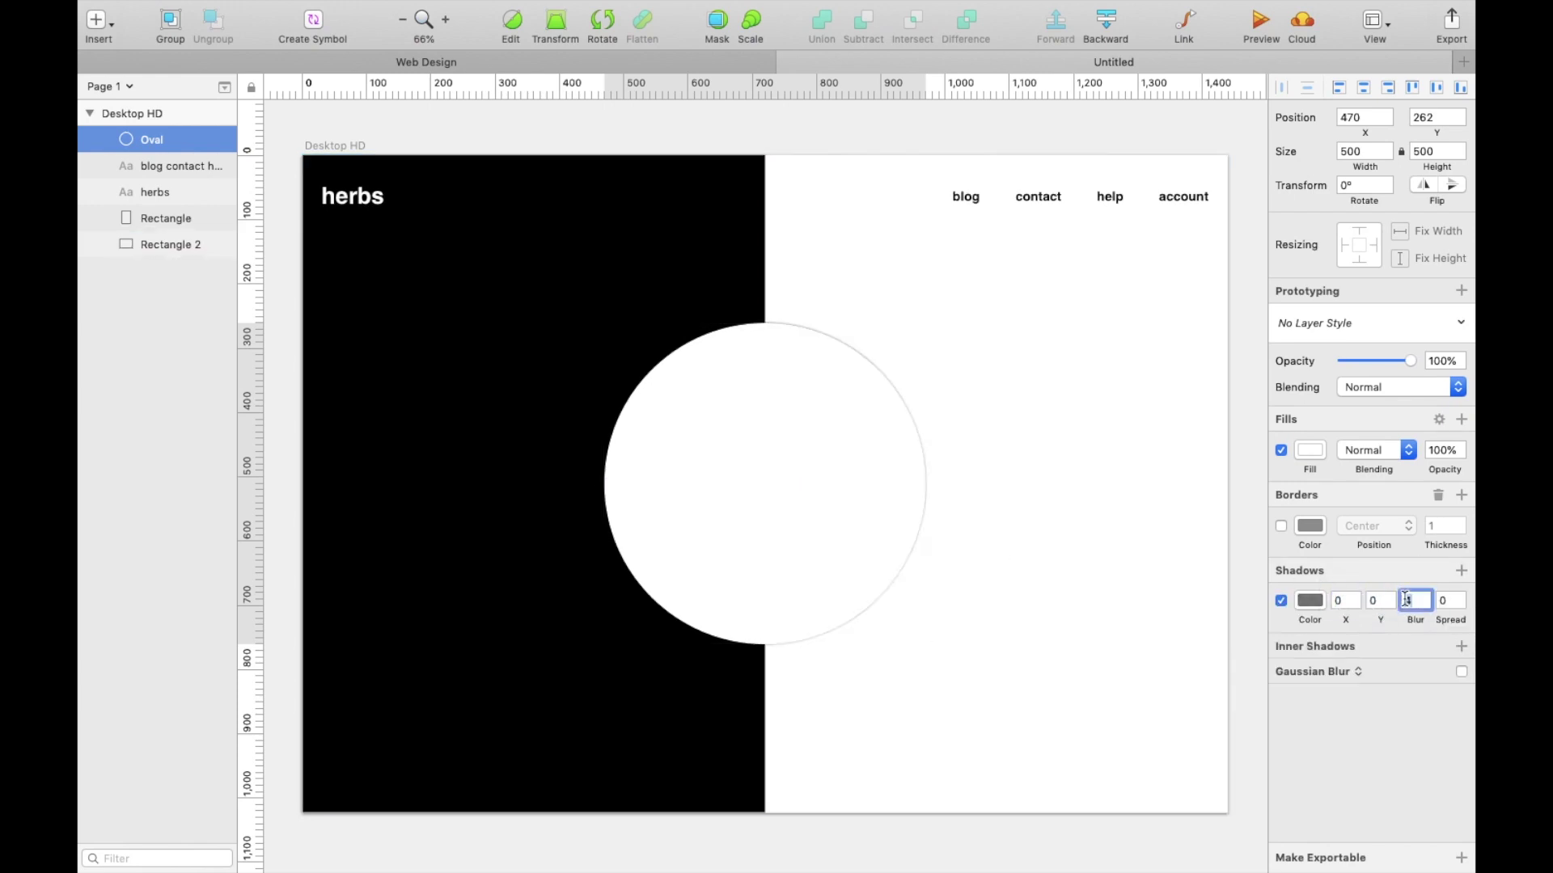
pyautogui.write('20')
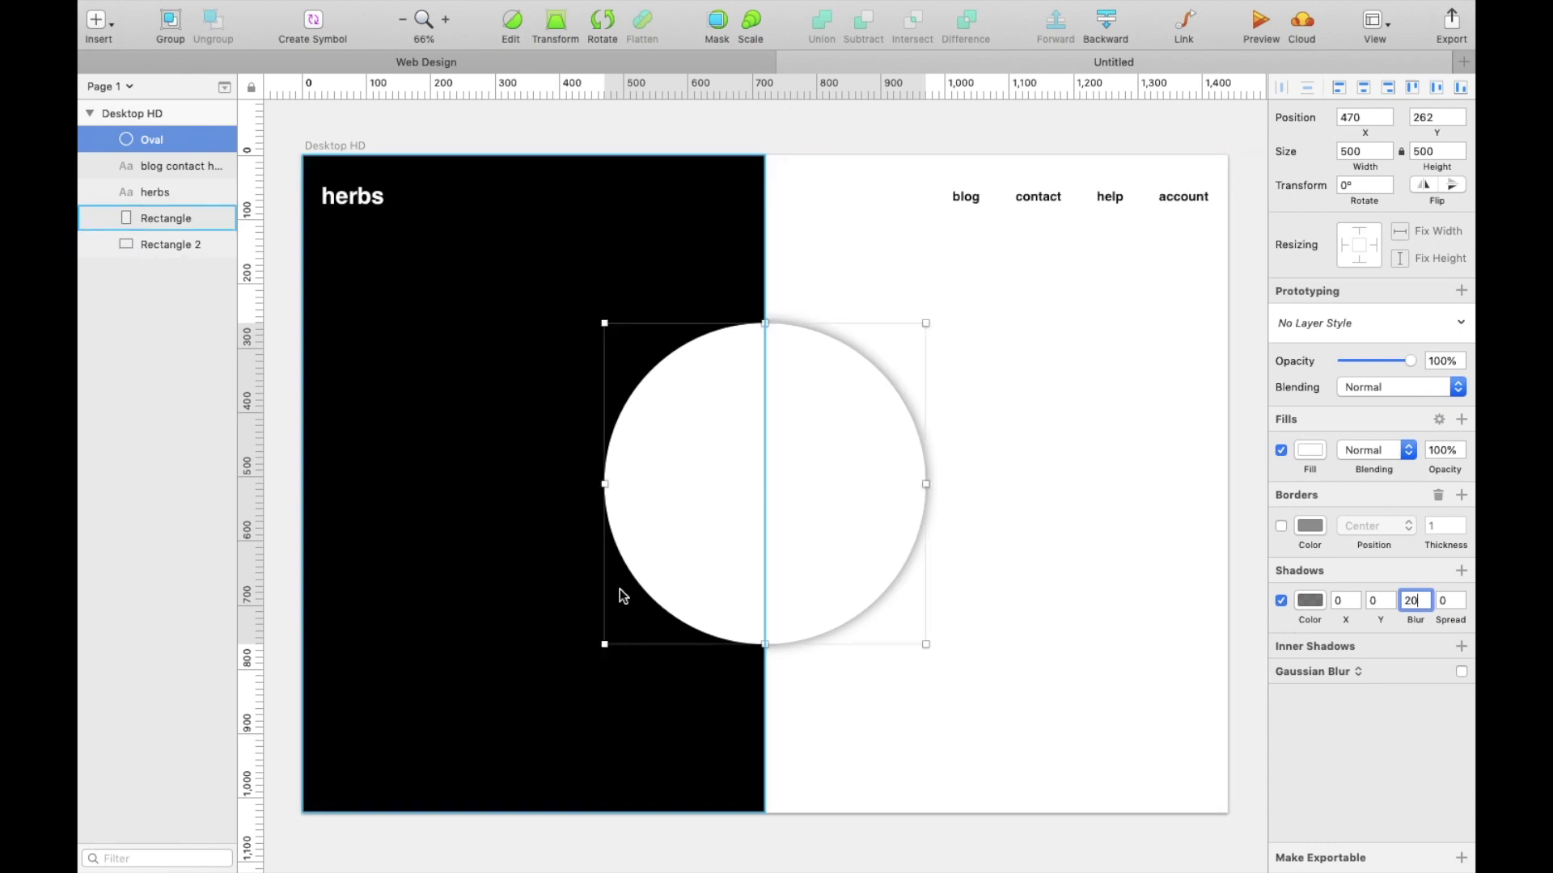
pyautogui.click(300, 500)
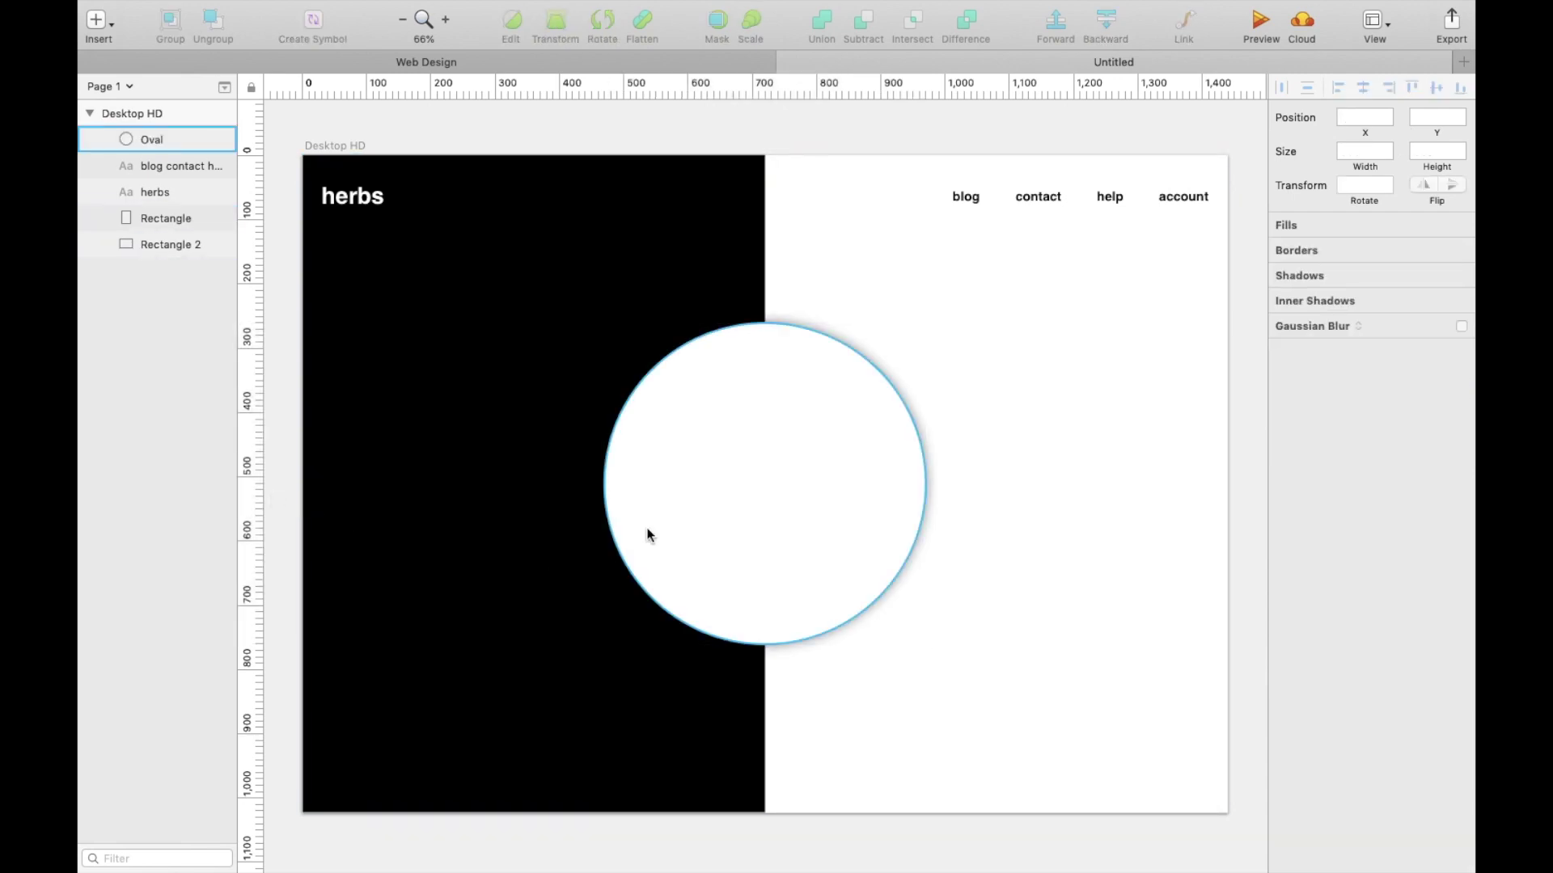
# Draw a second circle about 272 px wide and center it inside the white circle
pyautogui.click(95, 27)
pyautogui.moveTo(156, 46)
pyautogui.click(356, 129)
pyautogui.moveTo(696, 406); pyautogui.dragTo(867, 544)
pyautogui.moveTo(781, 493); pyautogui.dragTo(776, 490)
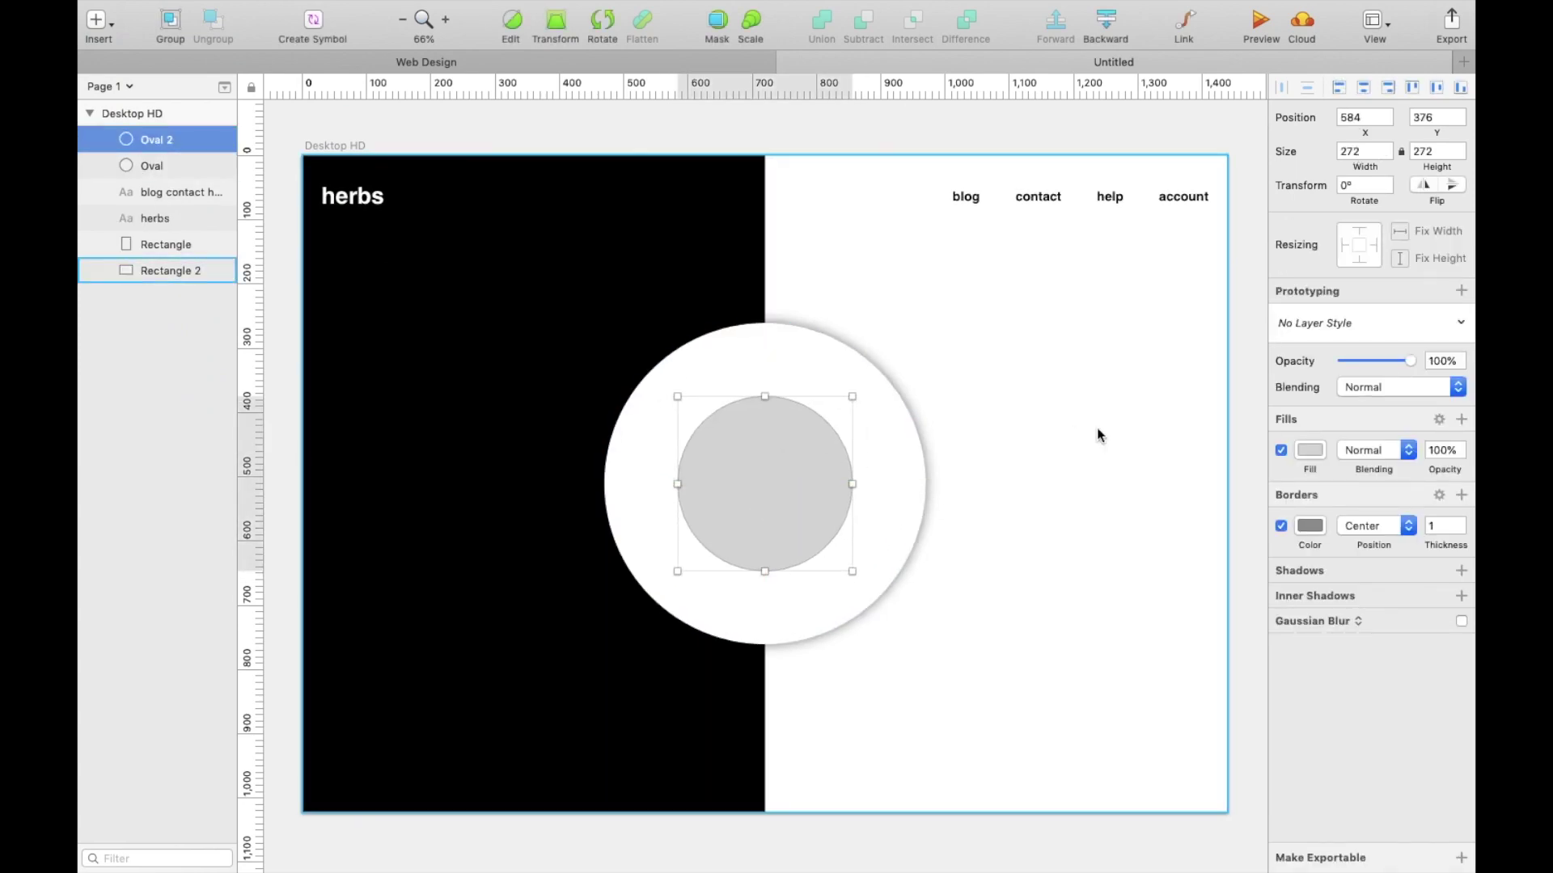
# Set the inner circle's size to 270 × 270
pyautogui.click(1351, 150)
pyautogui.write('250')
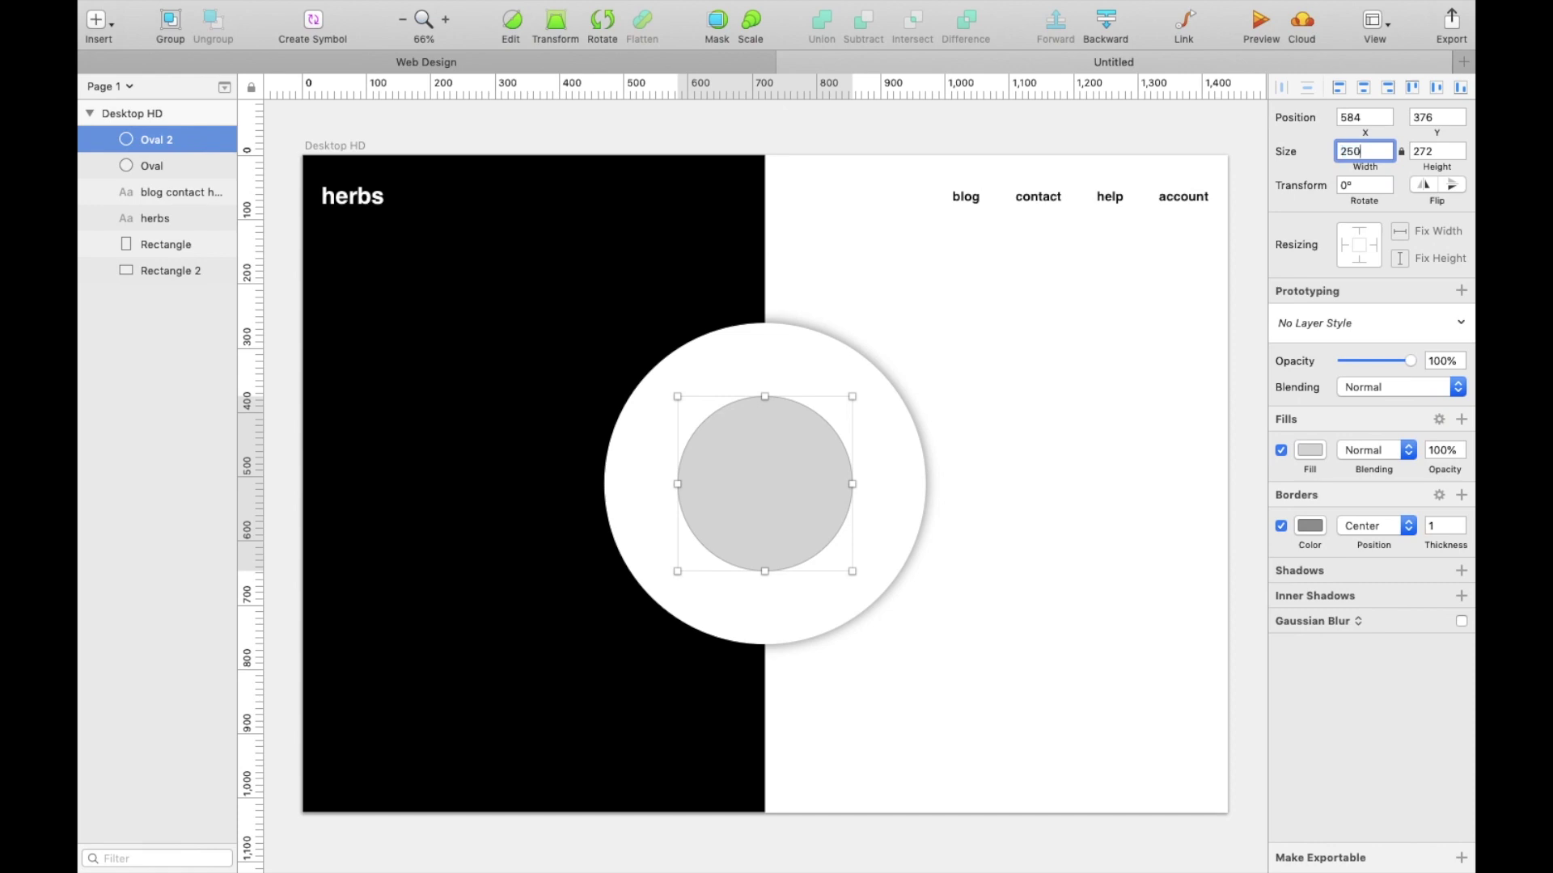
pyautogui.write('70')
pyautogui.press('Return')
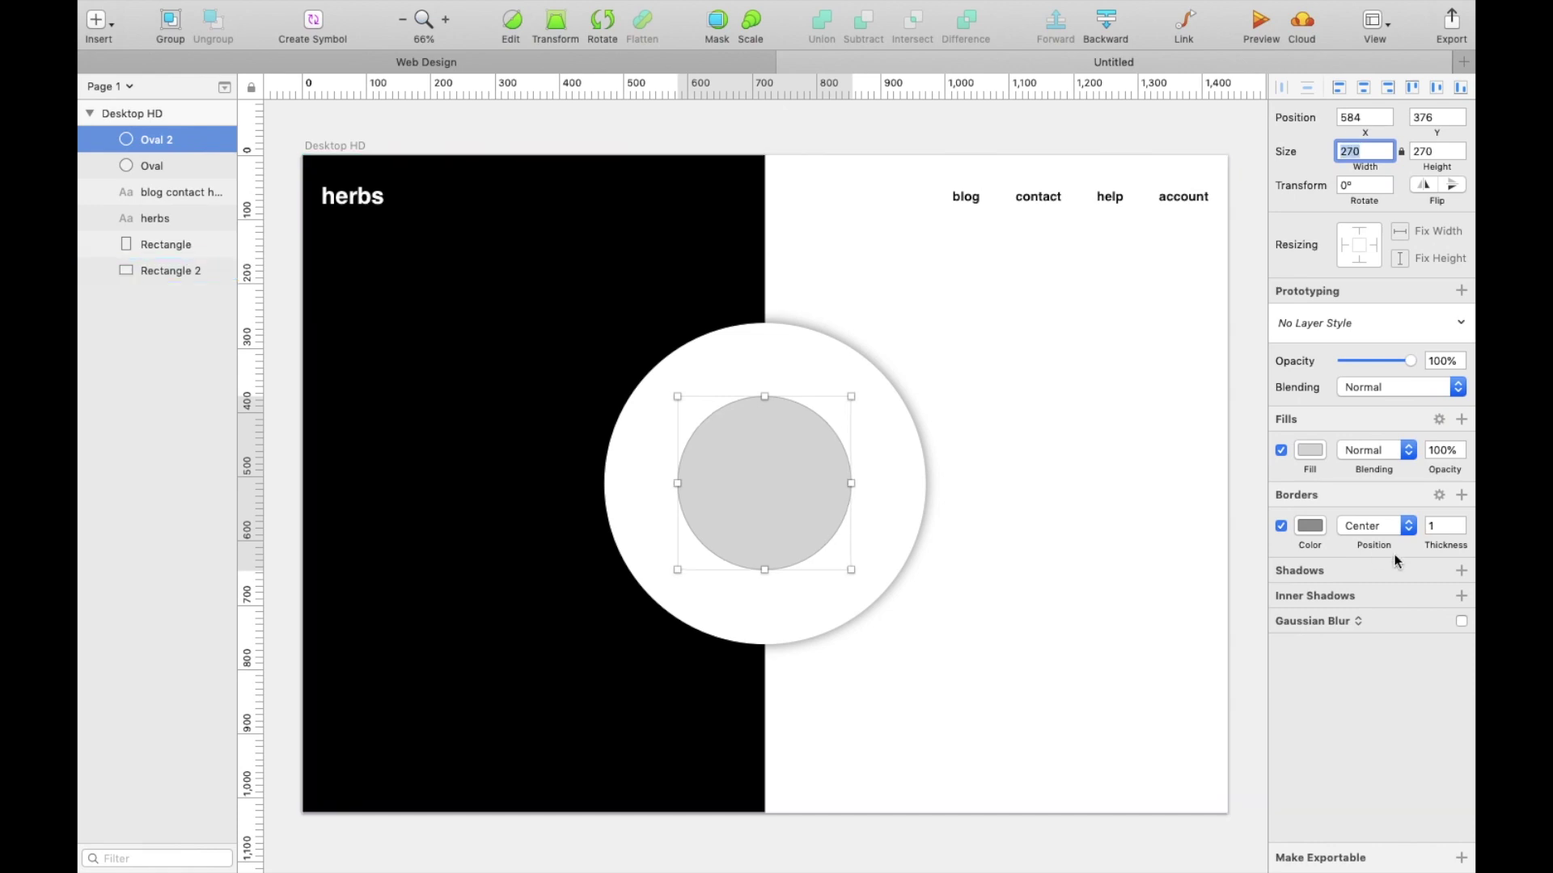
# Remove the inner circle's border and set its fill colour to hex ccc
pyautogui.click(1310, 449)
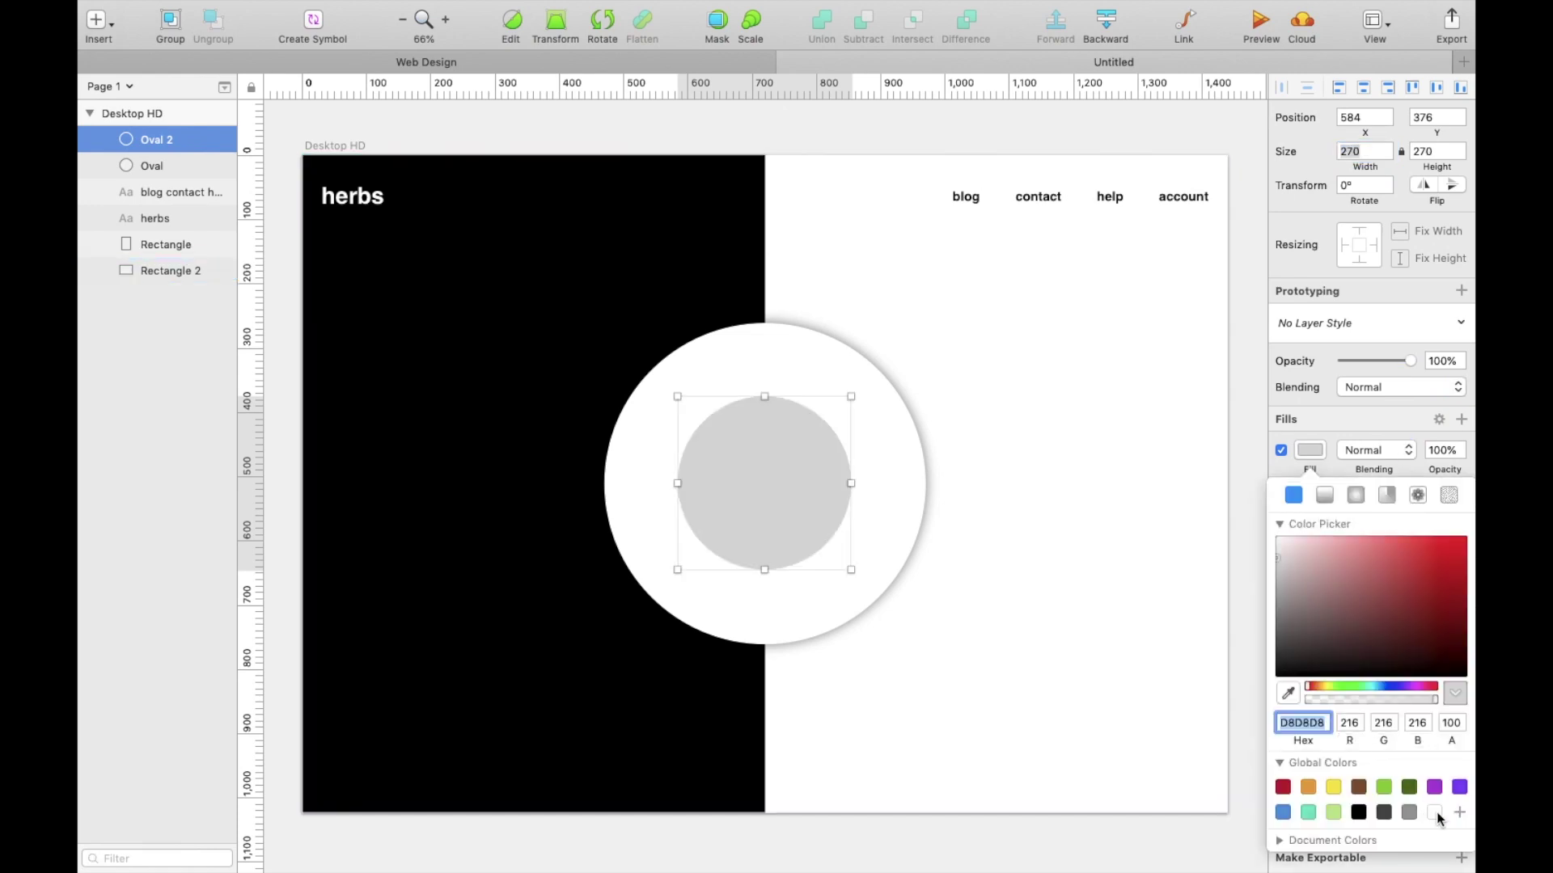
pyautogui.click(1435, 812)
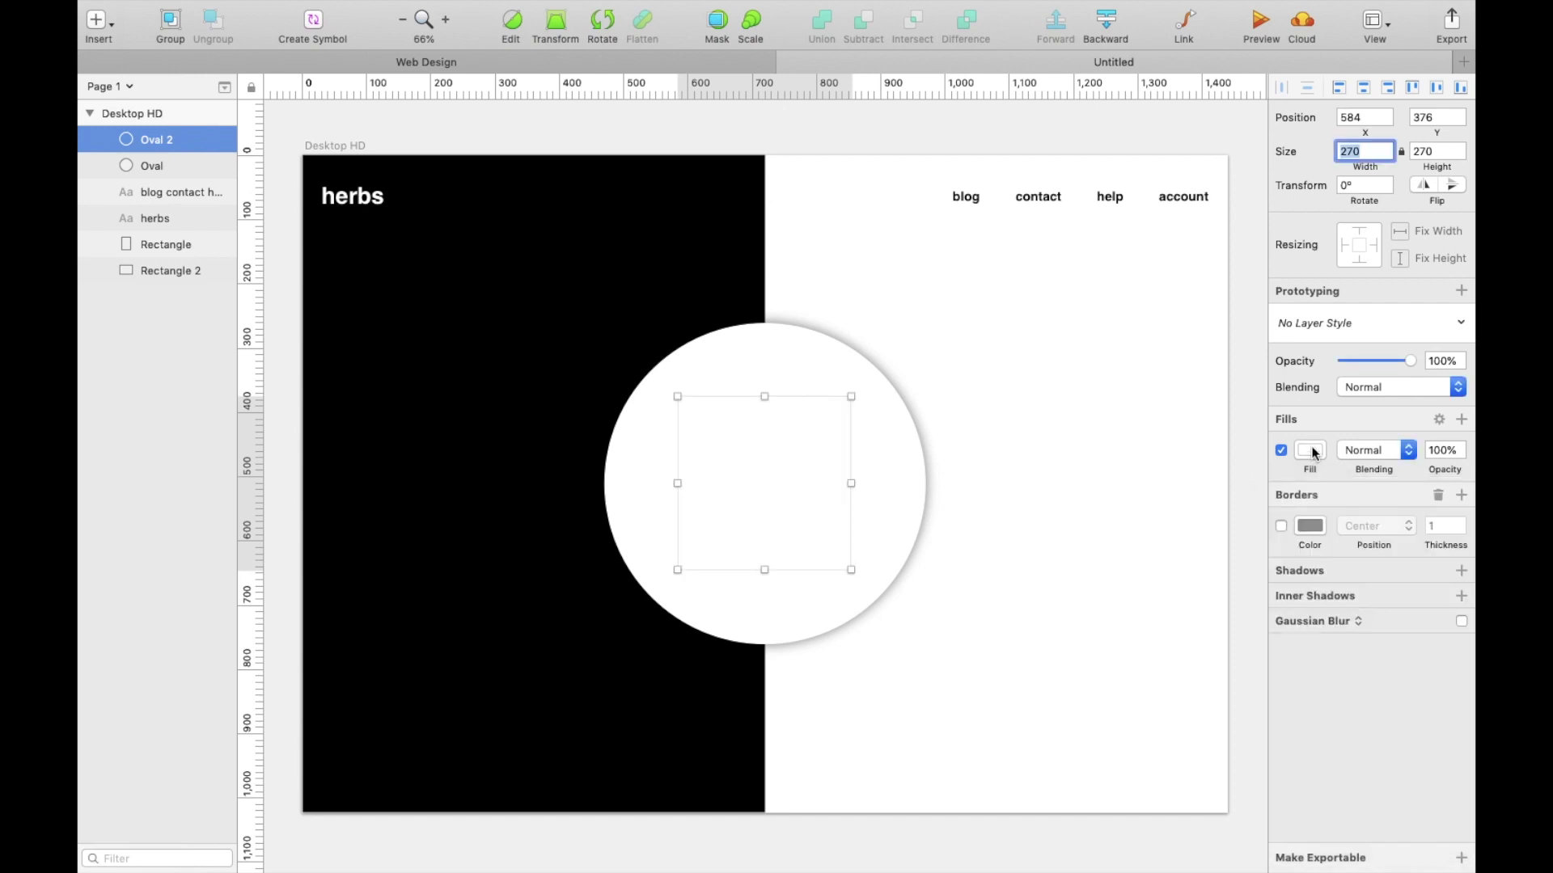
pyautogui.write('ccc')
pyautogui.press('Return')
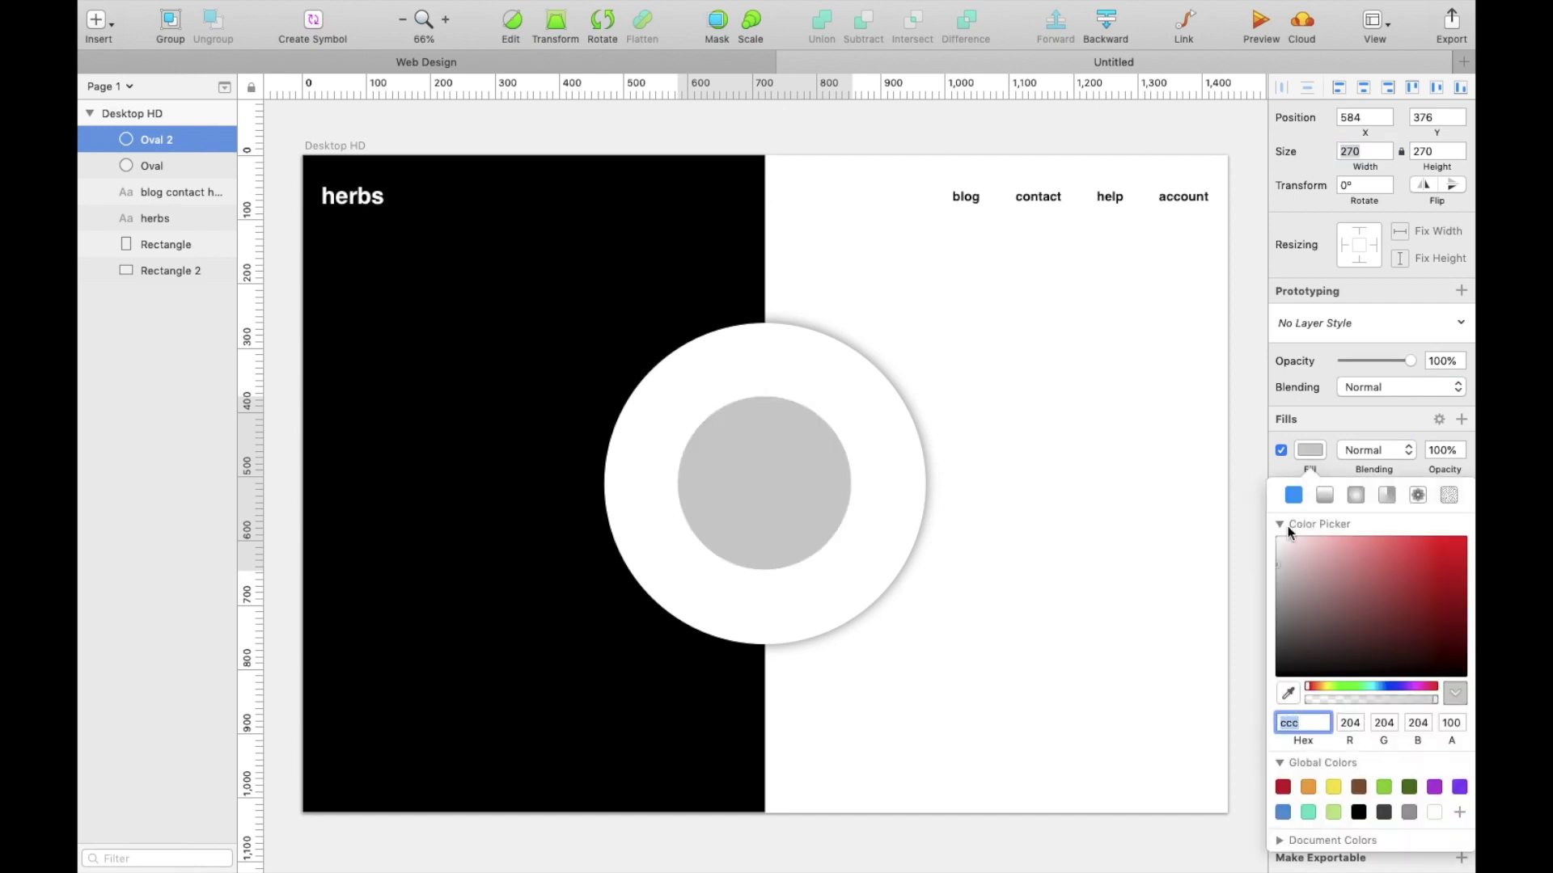
pyautogui.click(1311, 455)
# Add an inner shadow to the inner circle with a Y offset of 0 and a blur of 20
pyautogui.click(1352, 594)
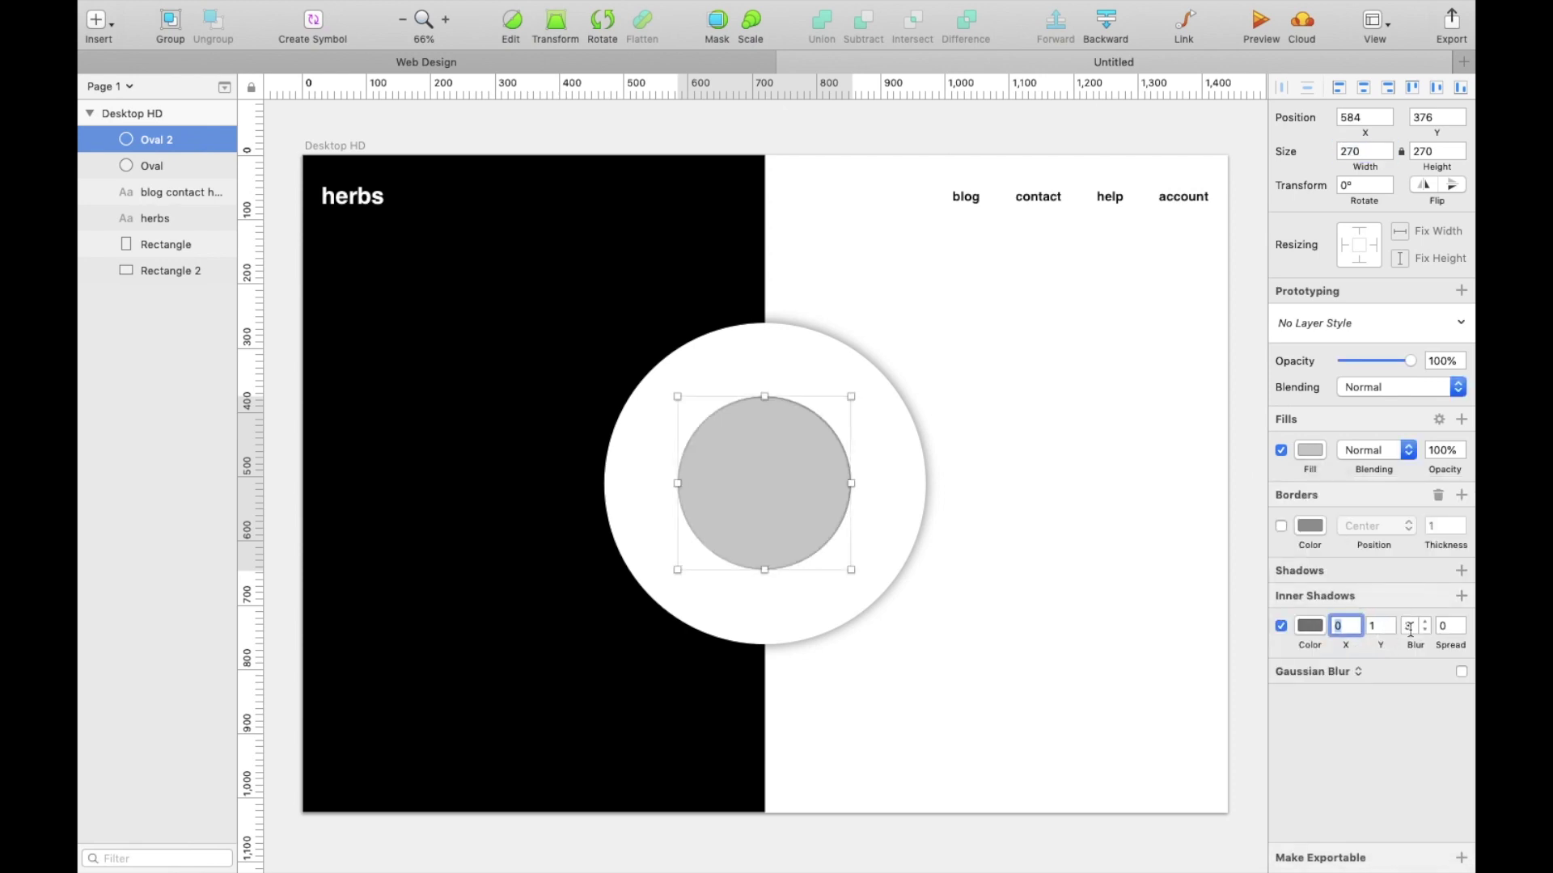
pyautogui.click(1411, 626)
pyautogui.write('20')
pyautogui.click(1373, 626)
pyautogui.write('0')
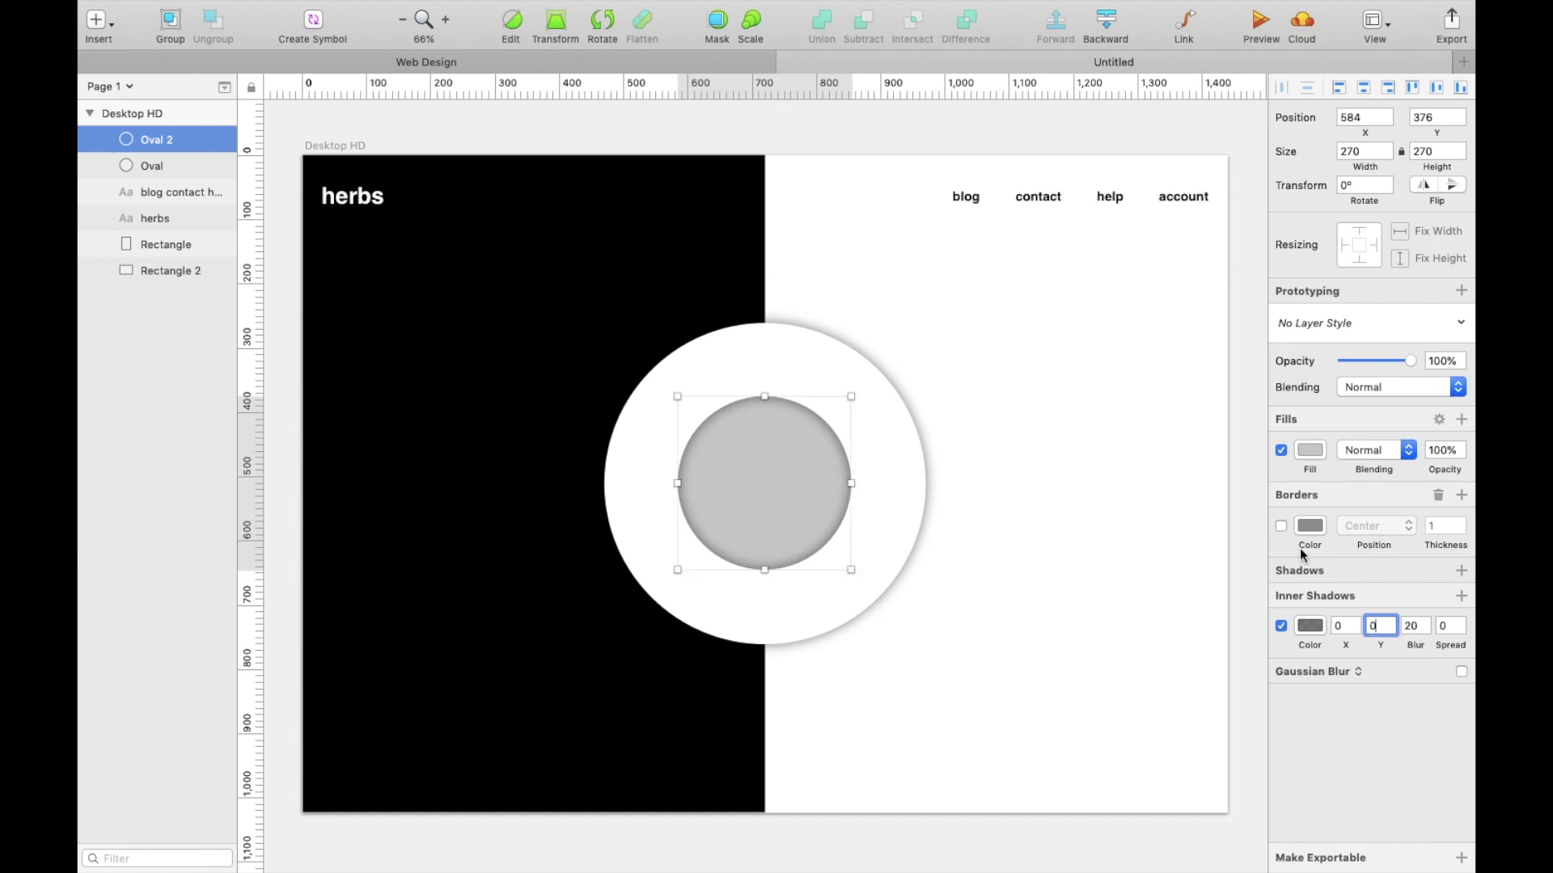
# Set the inner circle's fill to hex fafafa and its inner shadow colour to hex ccc
pyautogui.click(1310, 450)
pyautogui.write('fafafa')
pyautogui.press('Return')
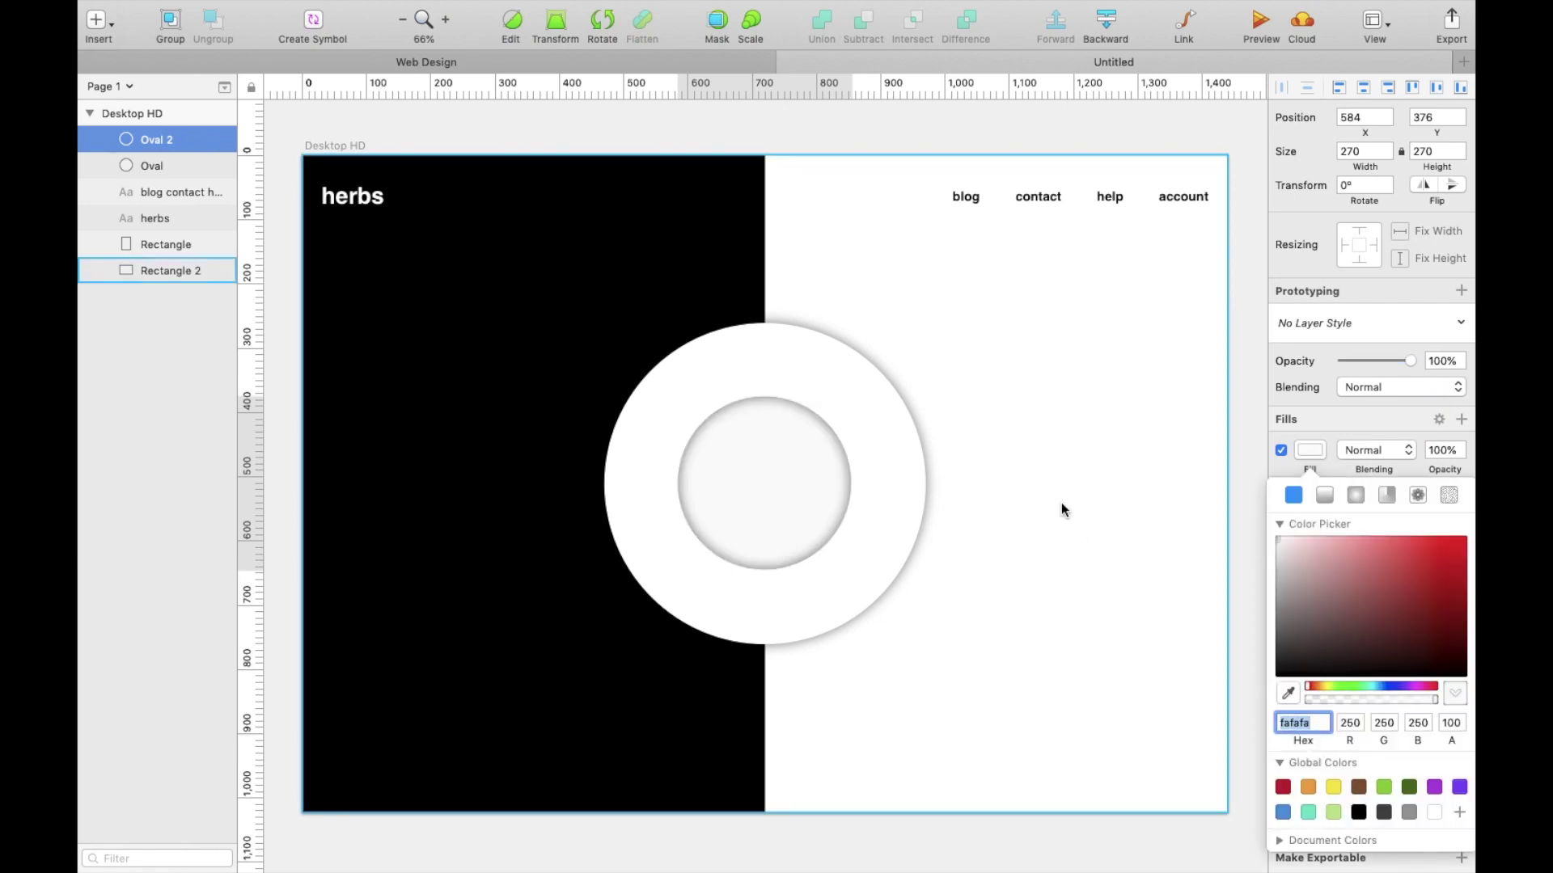
pyautogui.click(1310, 450)
pyautogui.click(1318, 635)
pyautogui.moveTo(1276, 743); pyautogui.dragTo(1268, 718)
pyautogui.write('ccc')
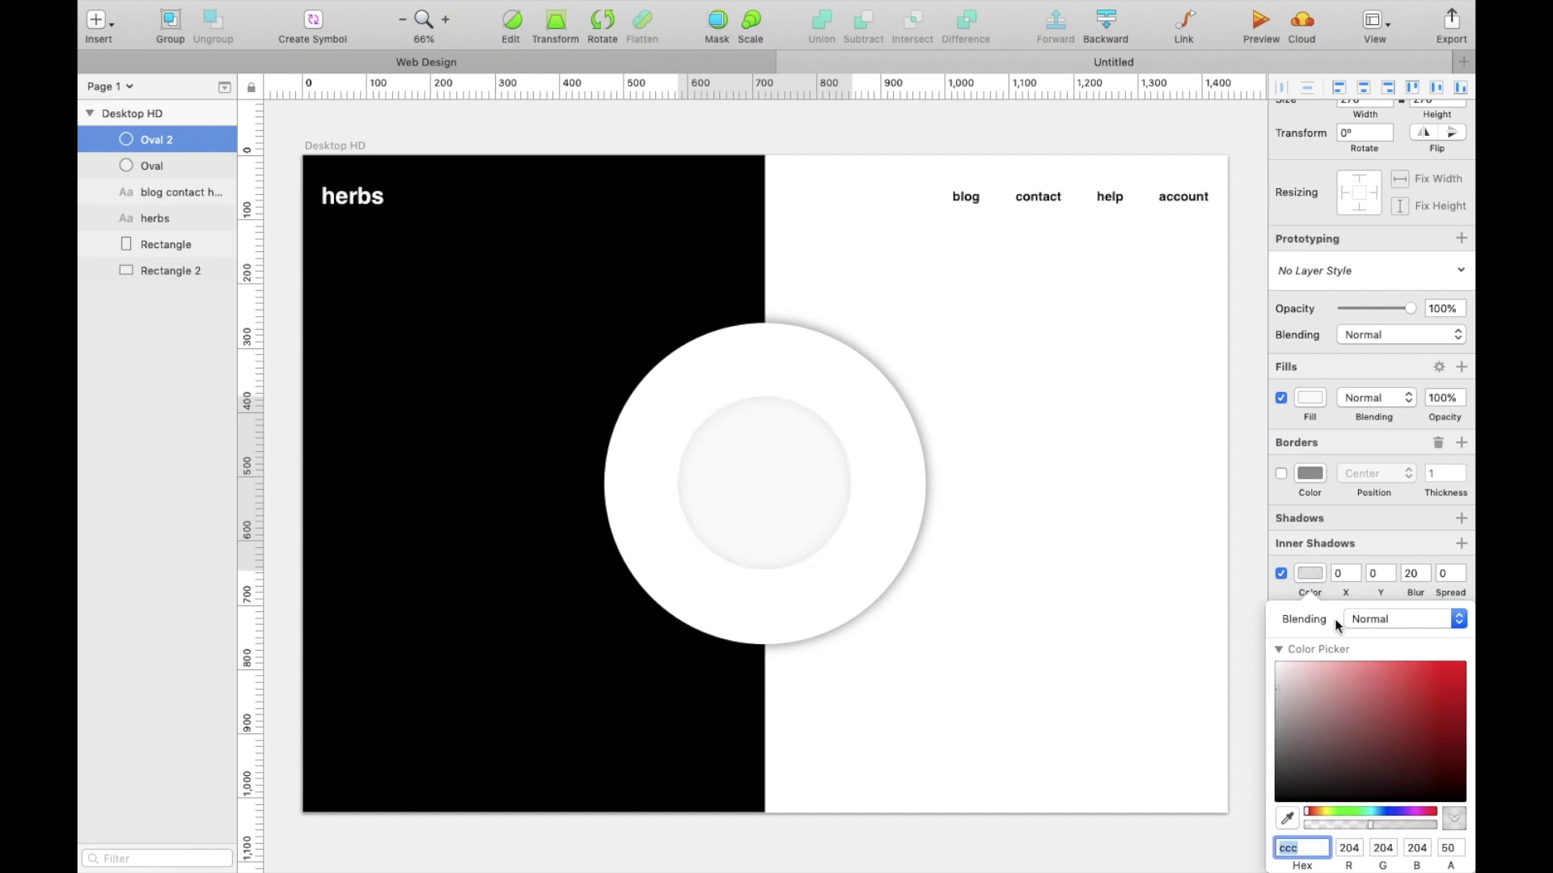
pyautogui.click(1380, 626)
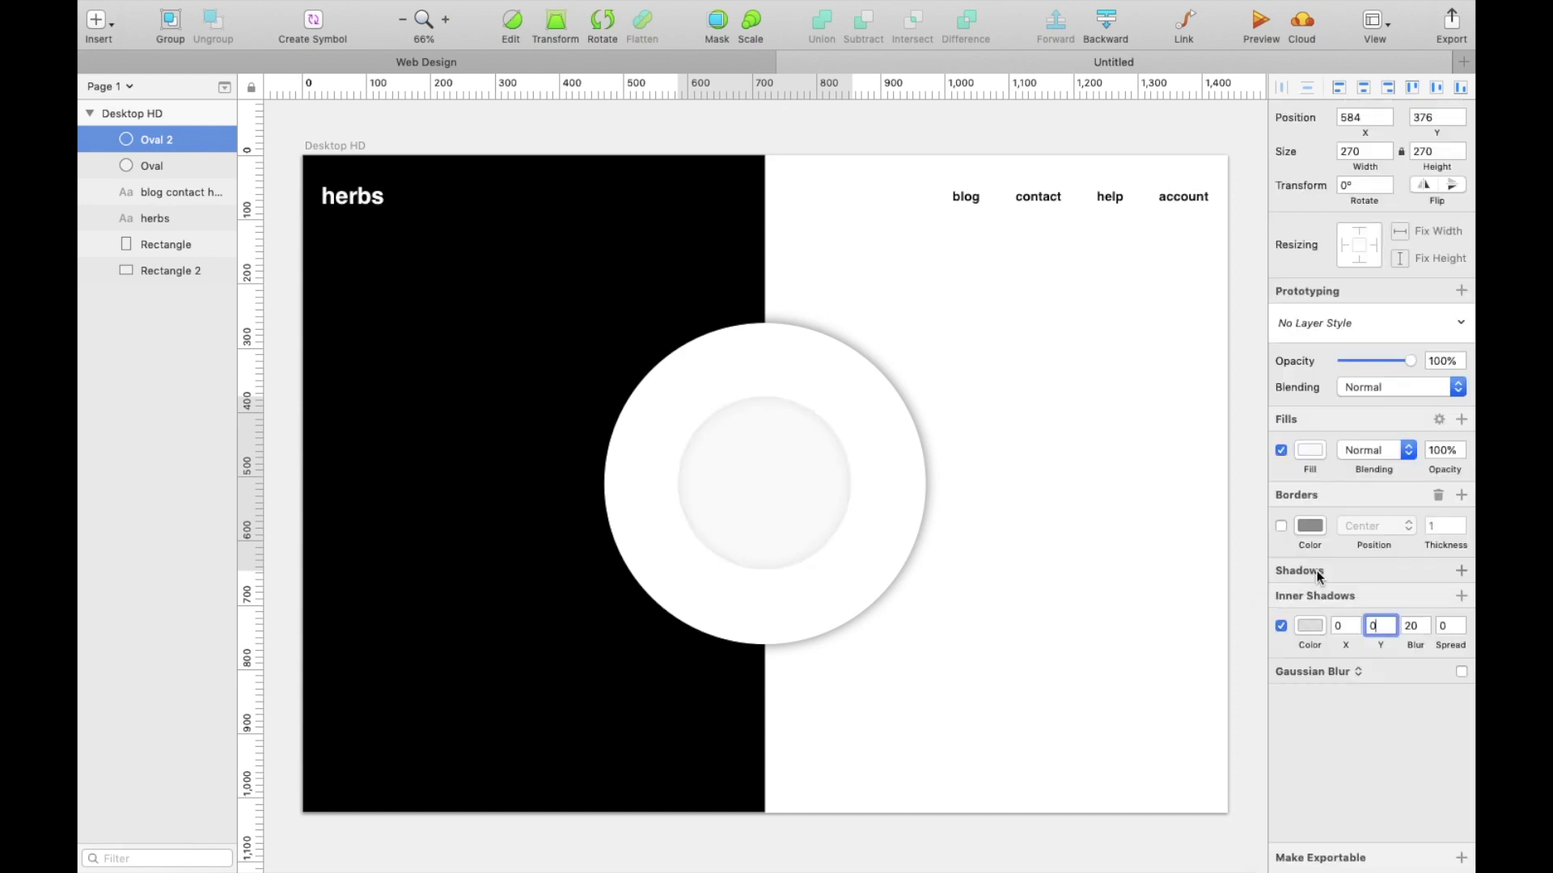
# Insert the kohl-1128482 cabbage image from the Downloads folder
pyautogui.click(99, 24)
pyautogui.click(156, 162)
pyautogui.click(462, 226)
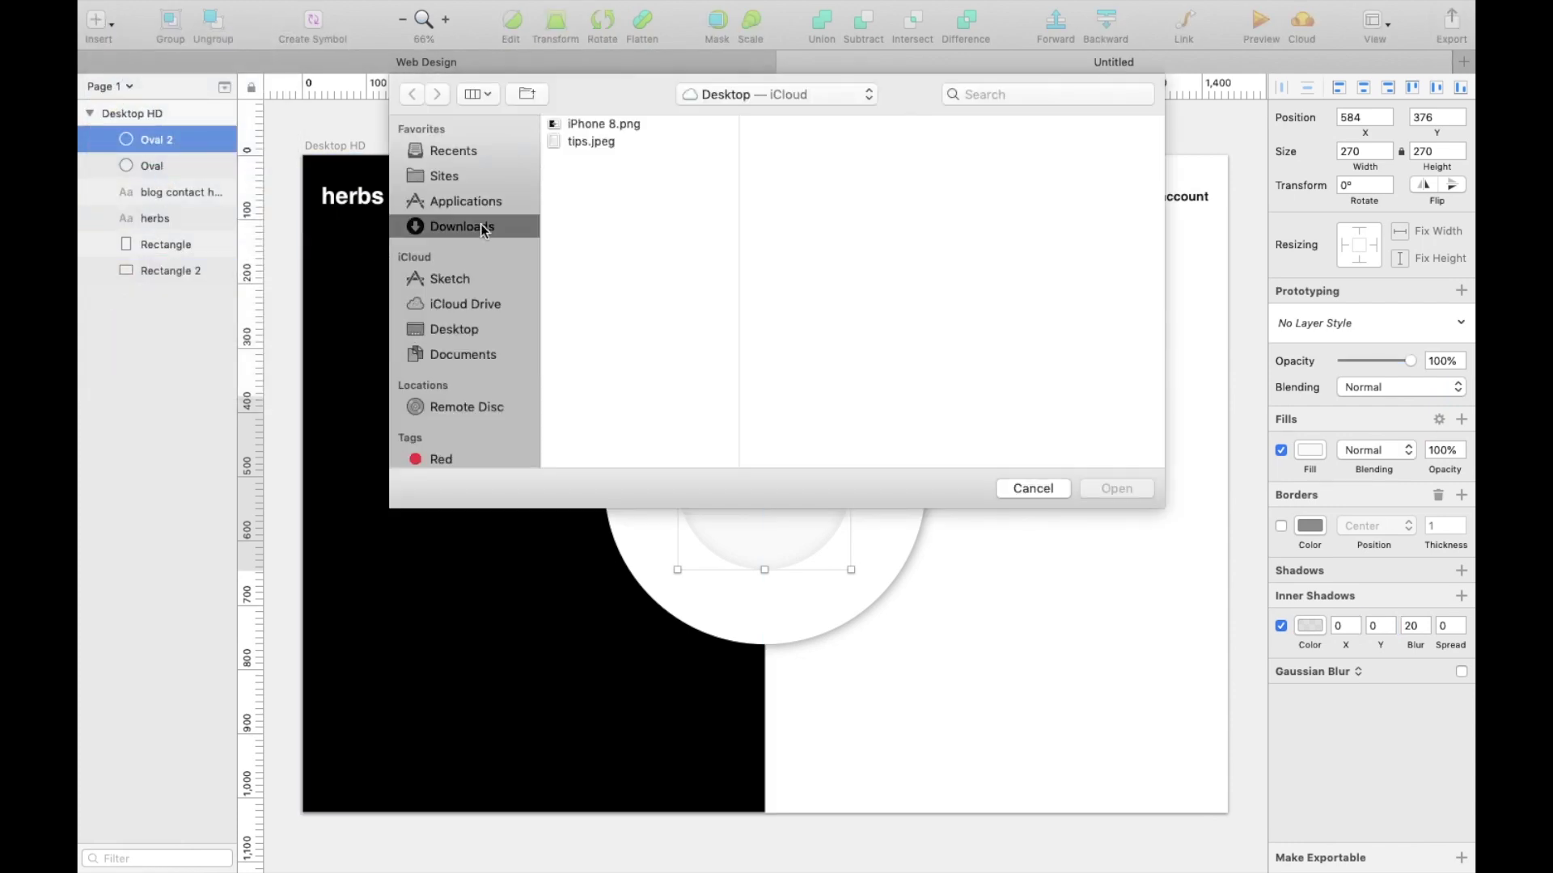
pyautogui.click(638, 122)
pyautogui.click(1115, 487)
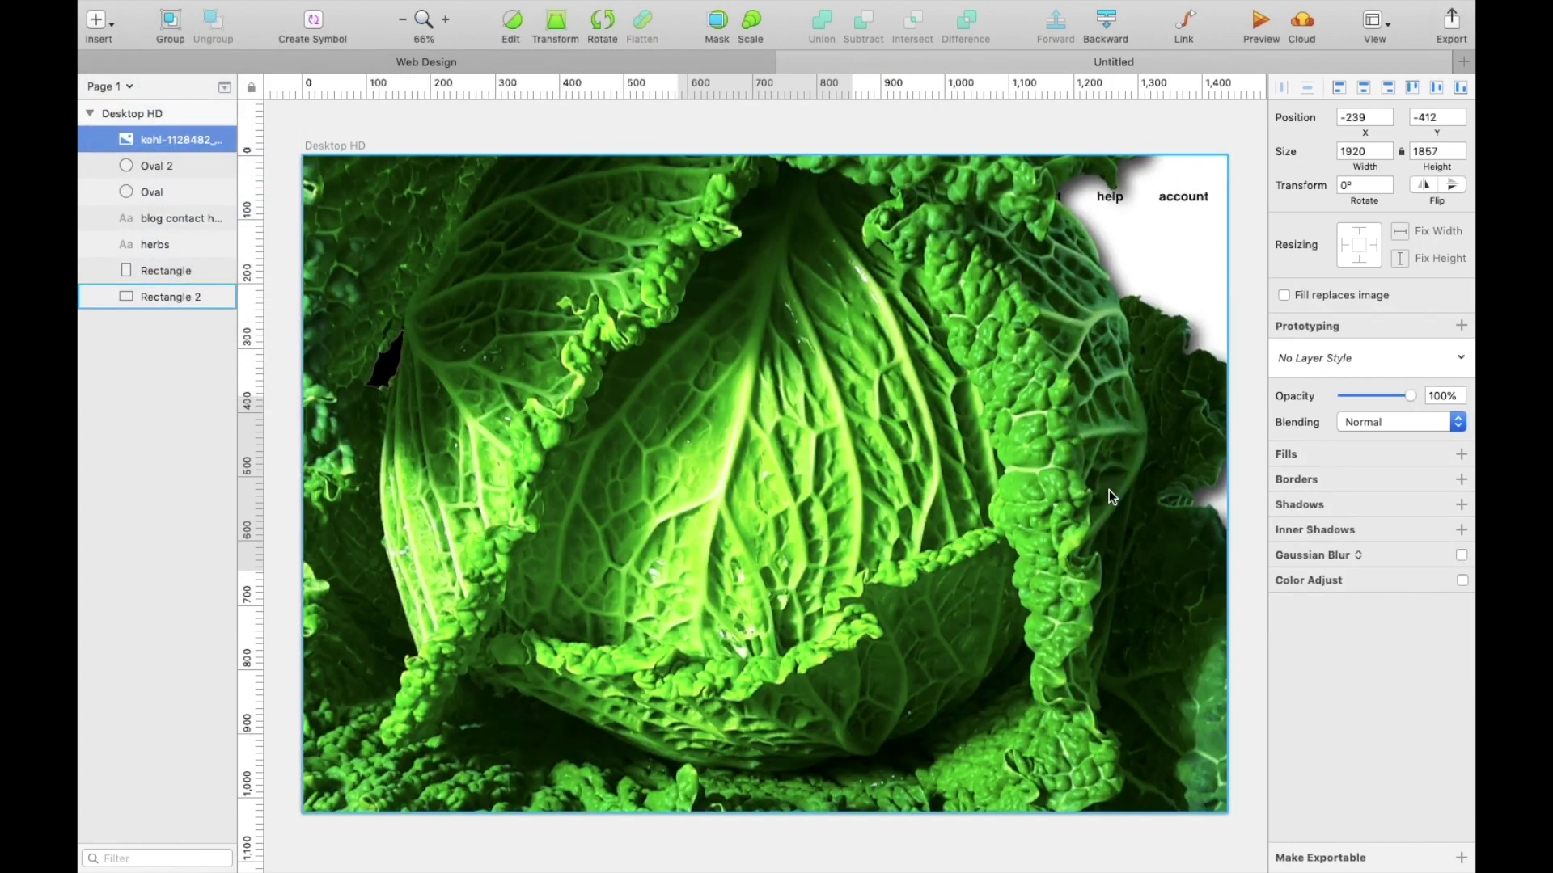
# Shrink the cabbage image to about 260 px wide and fit it over the inner circle
pyautogui.scroll(-6, 974, 526)
pyautogui.moveTo(1022, 645); pyautogui.dragTo(900, 507)
pyautogui.scroll(10, 900, 507)
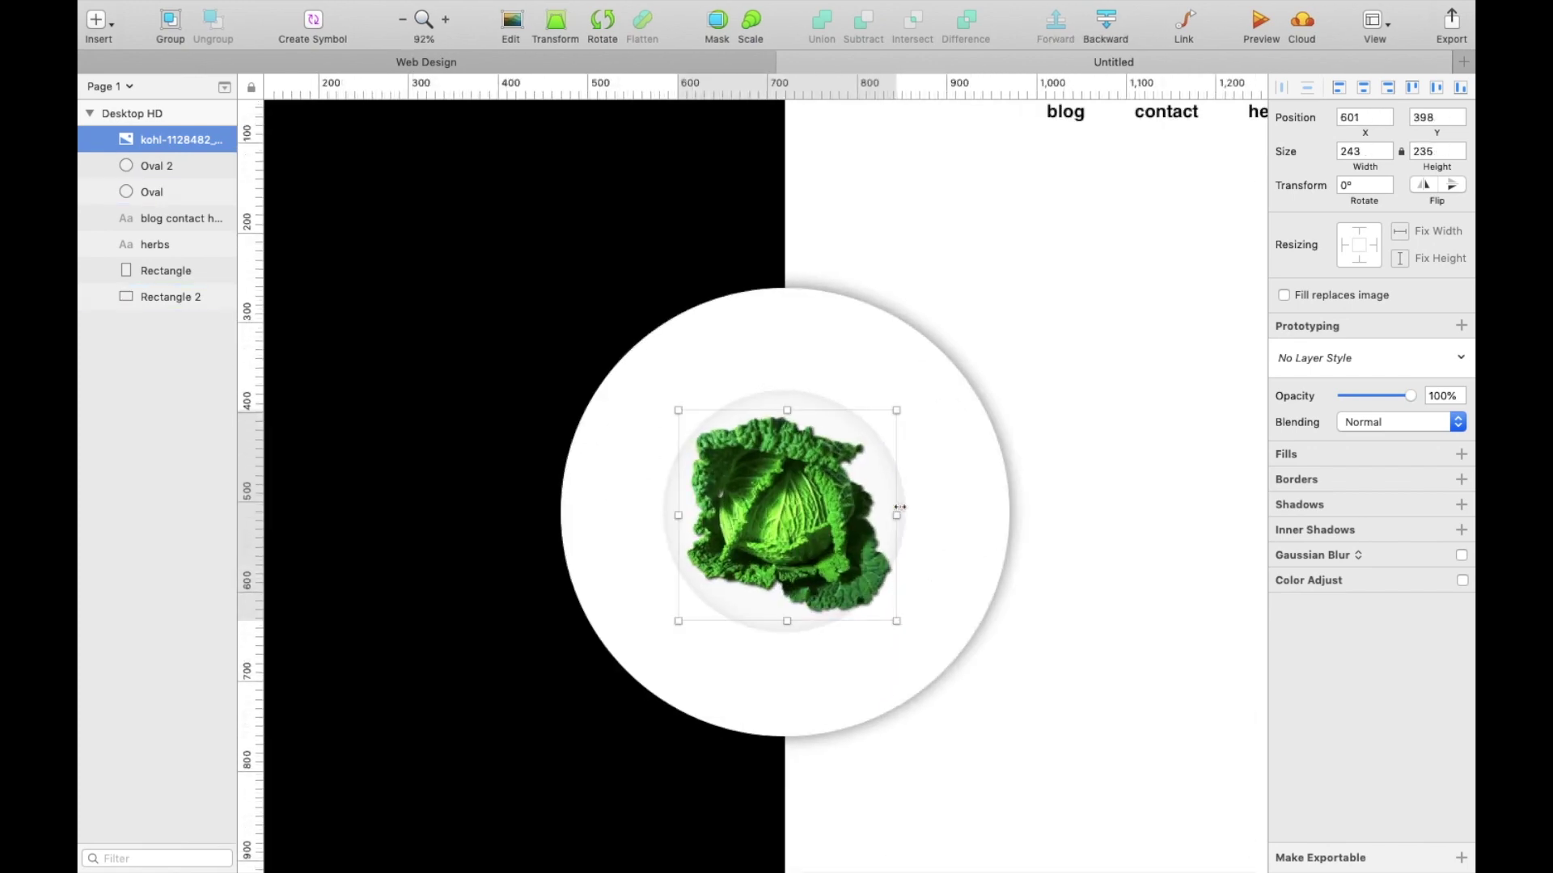
pyautogui.moveTo(906, 654); pyautogui.dragTo(938, 673)
pyautogui.press('Return')
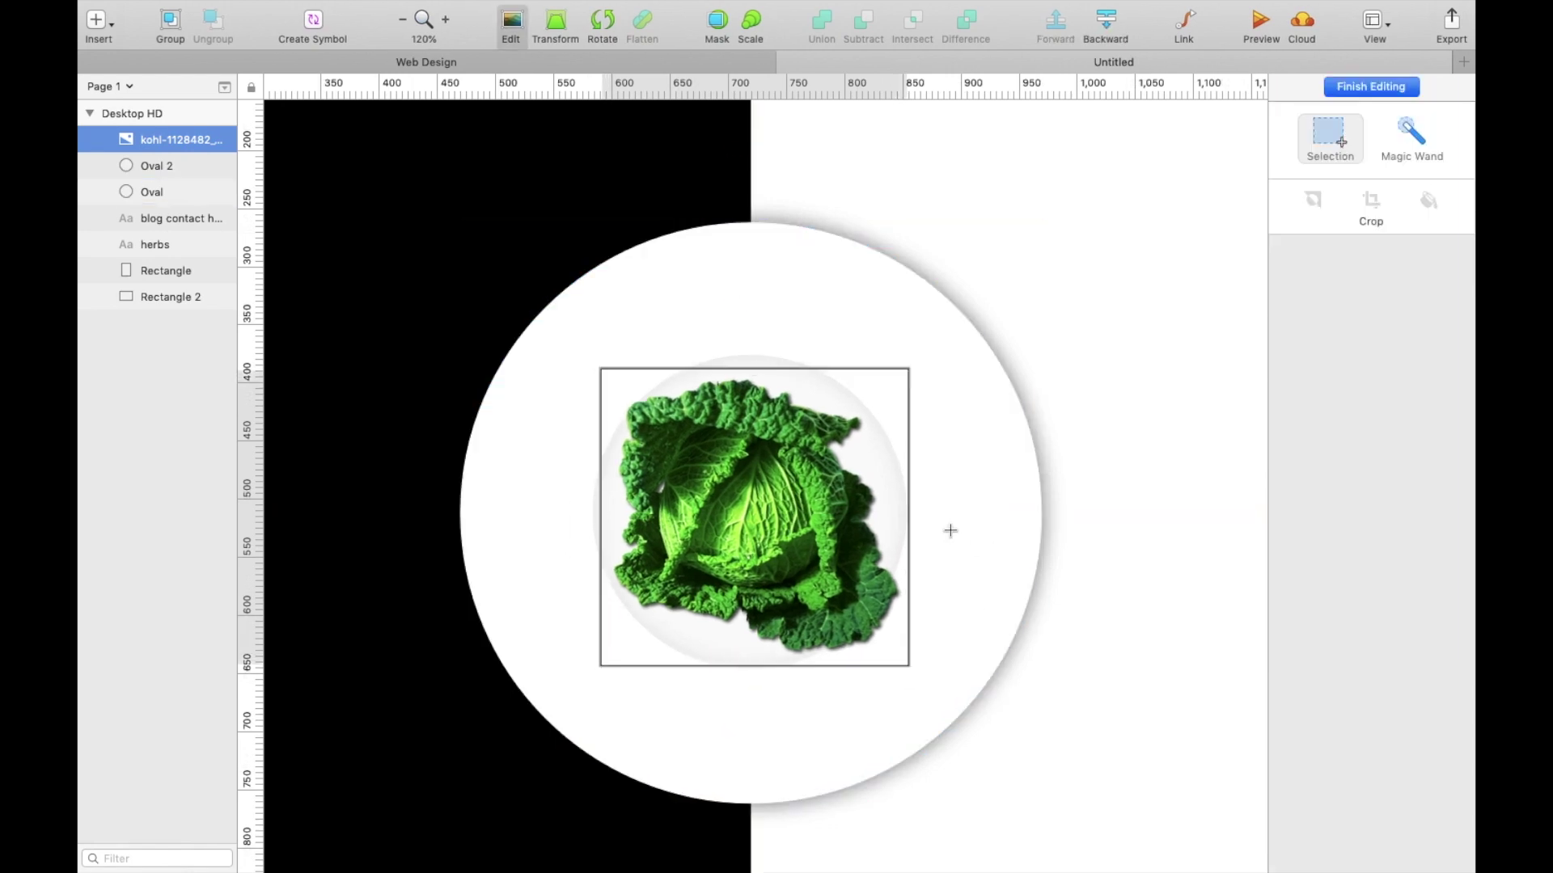
pyautogui.scroll(-6, 978, 545)
pyautogui.click(554, 549)
pyautogui.scroll(4, 859, 555)
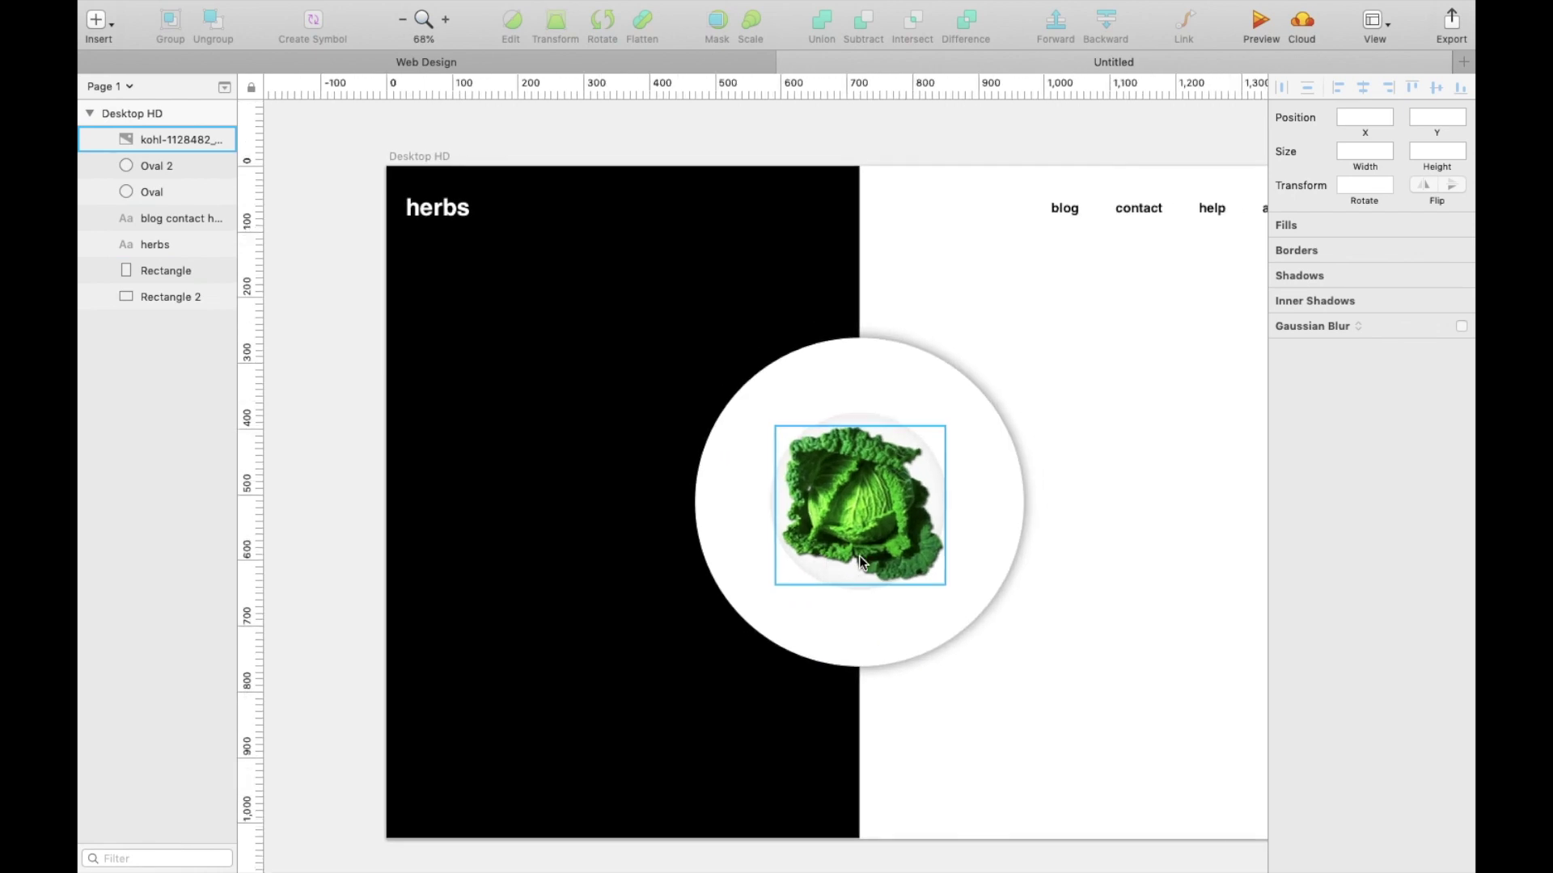
# Add a text layer on the black half with white colour and font size 225
pyautogui.click(99, 24)
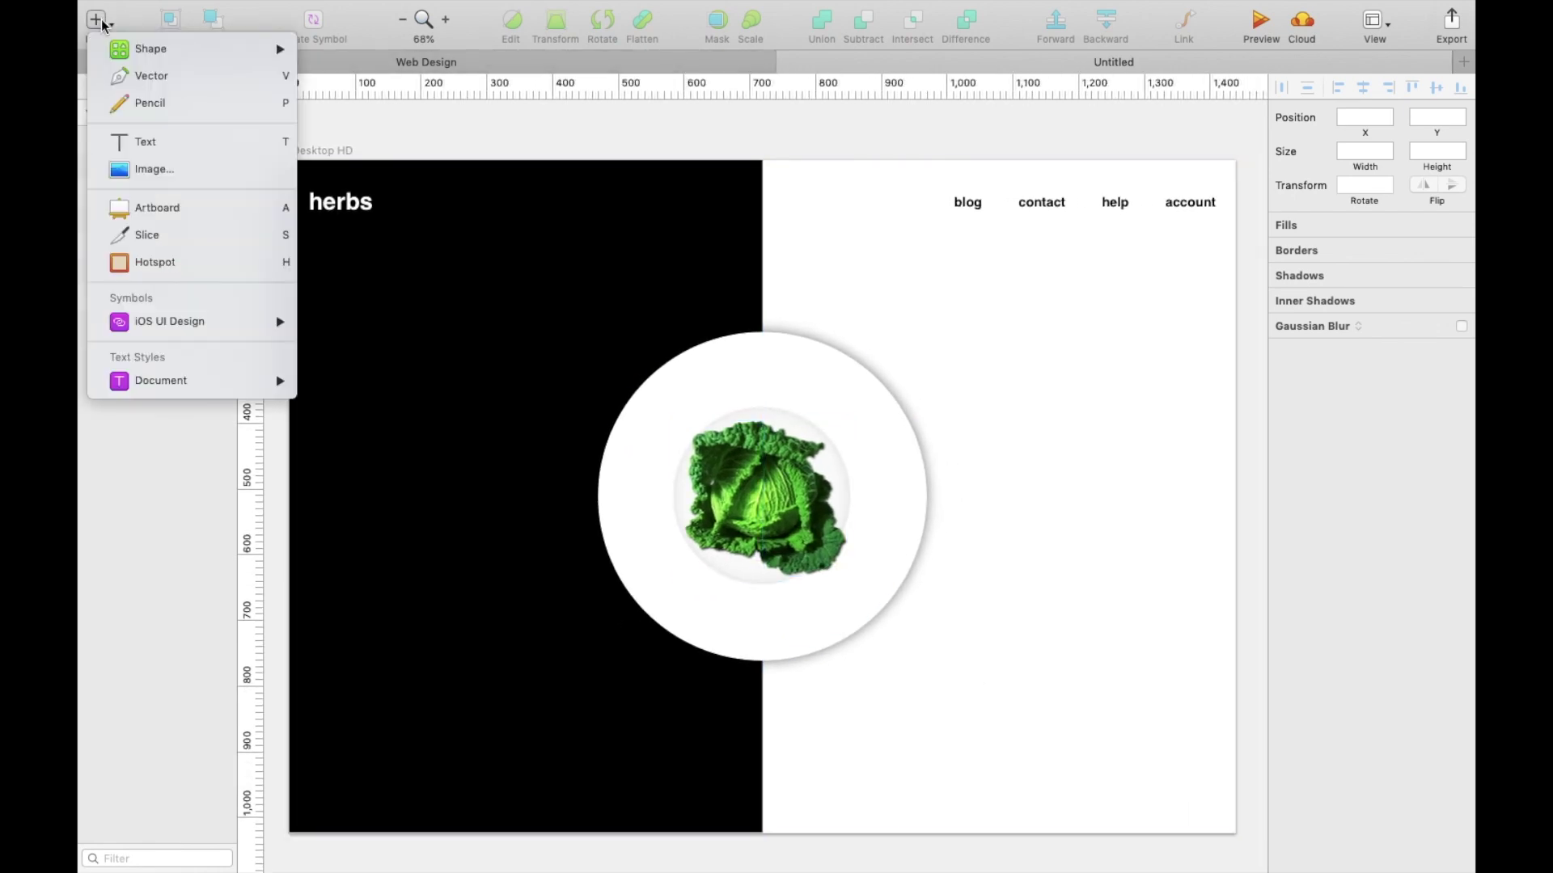
pyautogui.click(134, 144)
pyautogui.click(385, 500)
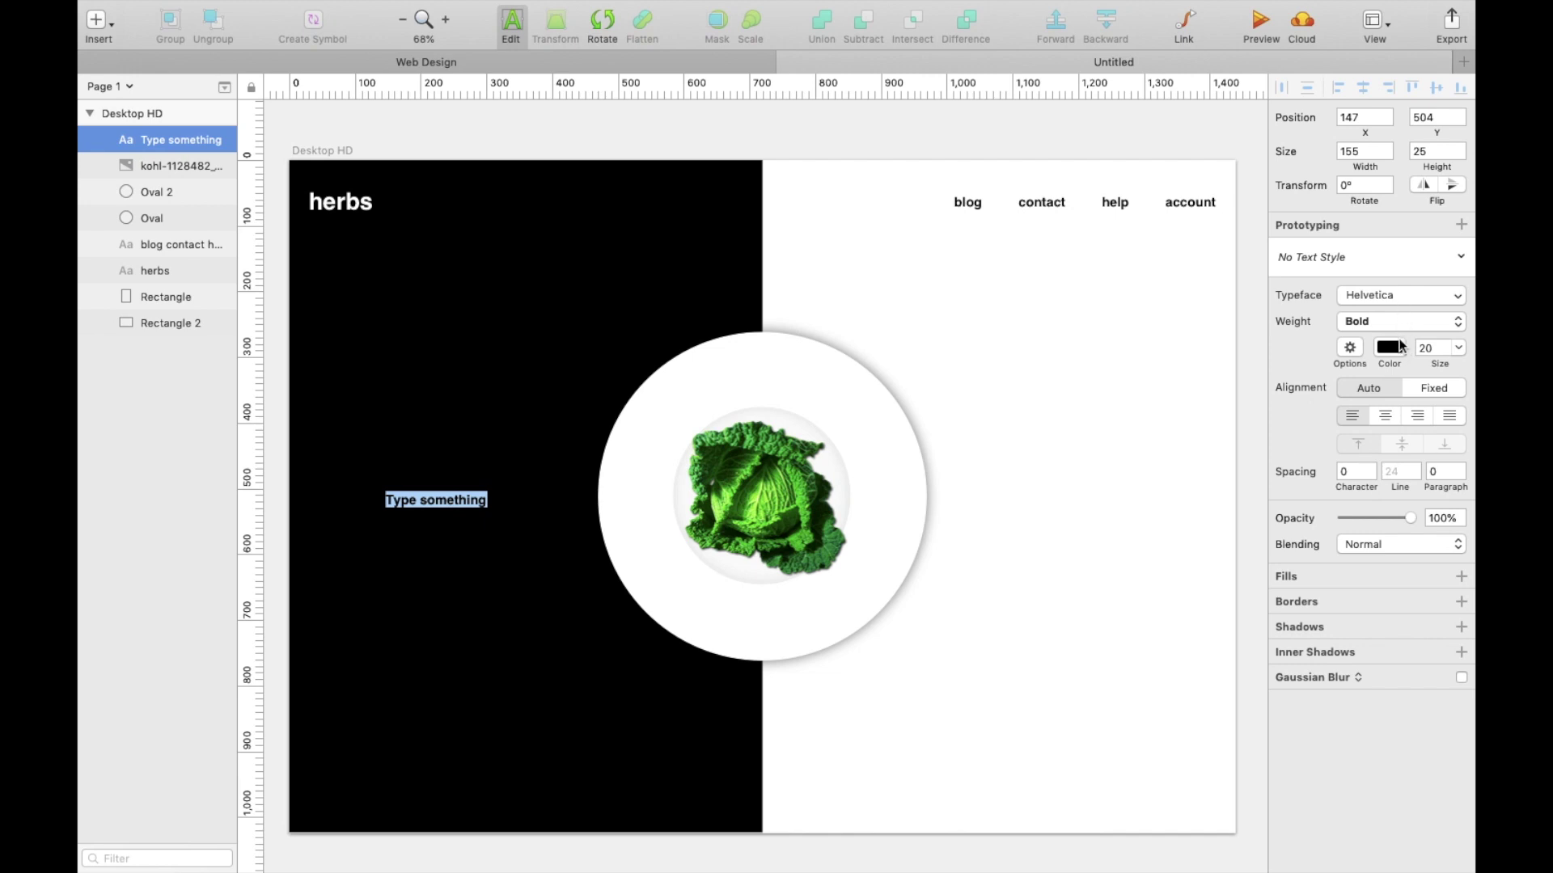
pyautogui.click(1389, 347)
pyautogui.click(1434, 674)
pyautogui.click(1459, 349)
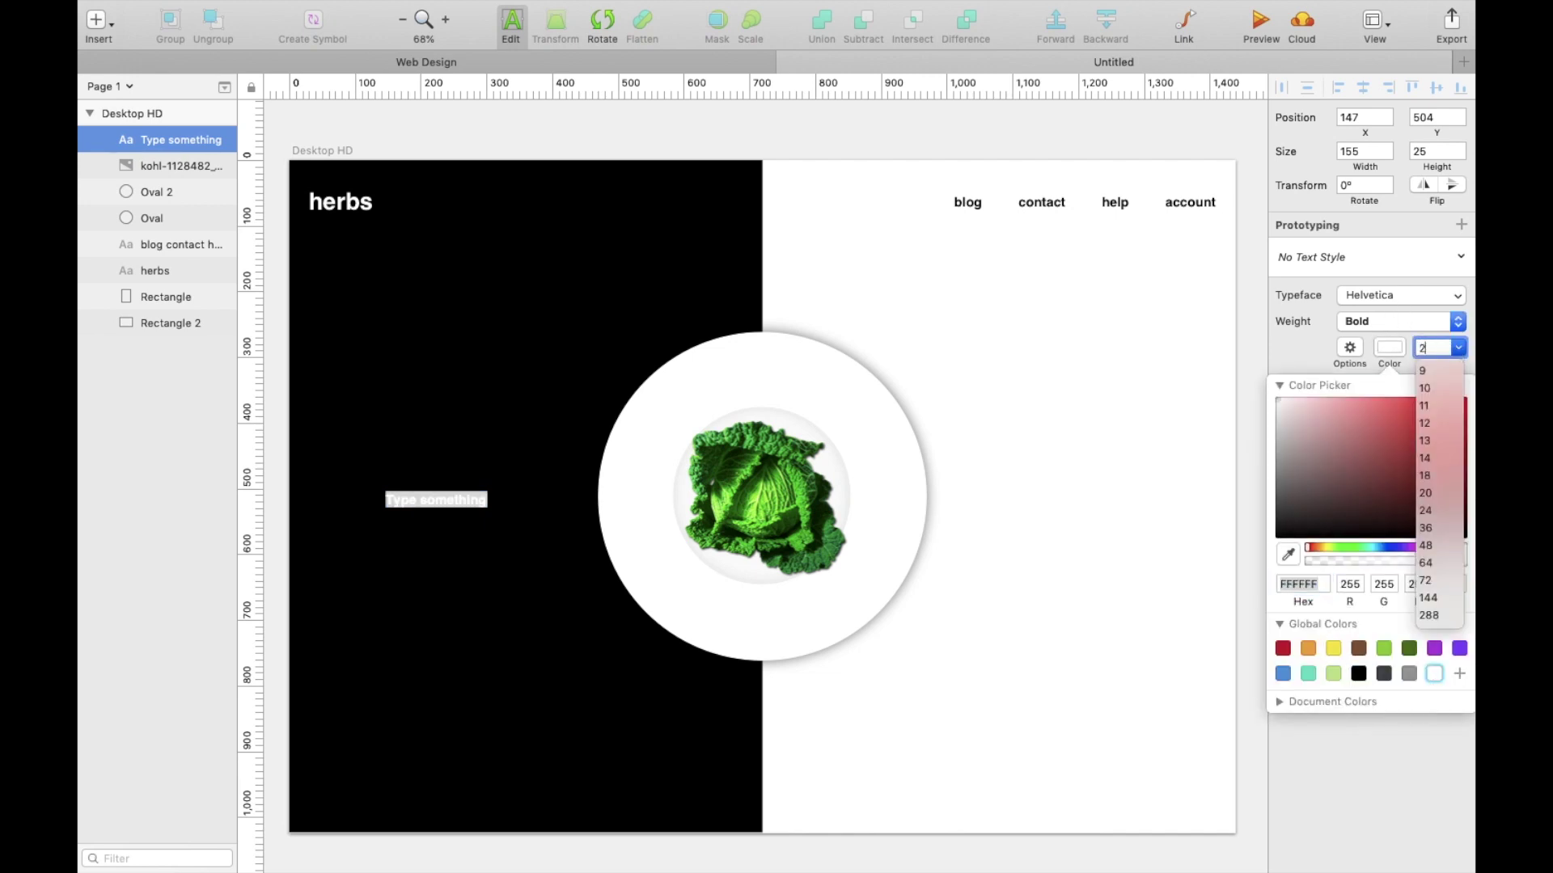
pyautogui.write('225')
pyautogui.press('Return')
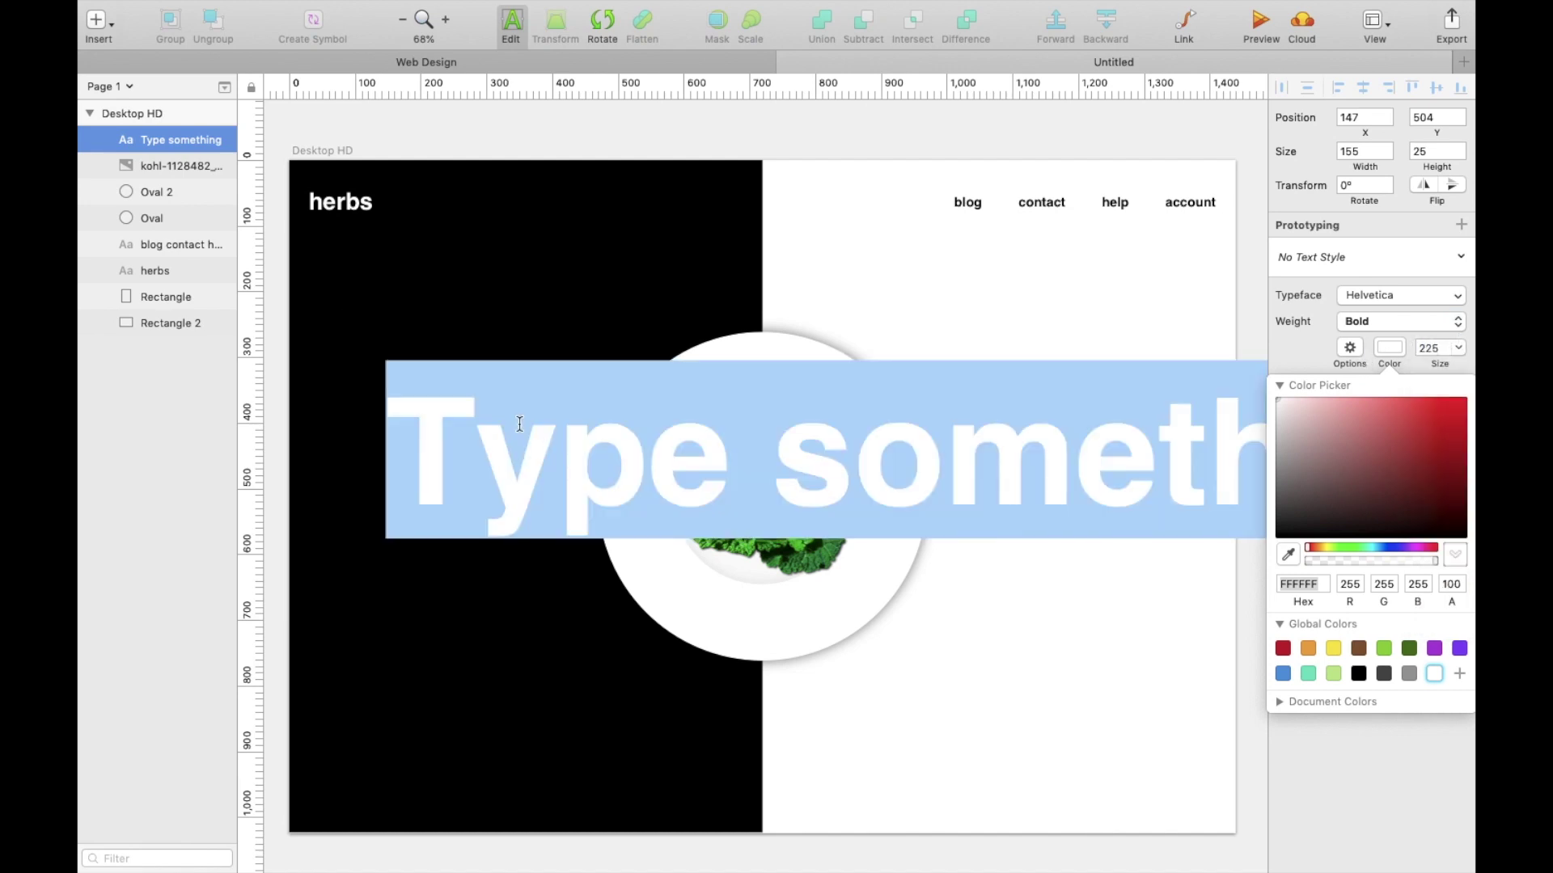
# Enter "herb & more" as the heading text and center it across the artboard over the circles
pyautogui.write('herb & more')
pyautogui.press('Escape')
pyautogui.moveTo(503, 459); pyautogui.dragTo(449, 496)
# Colour the word "more" in the heading black
pyautogui.doubleClick(948, 505)
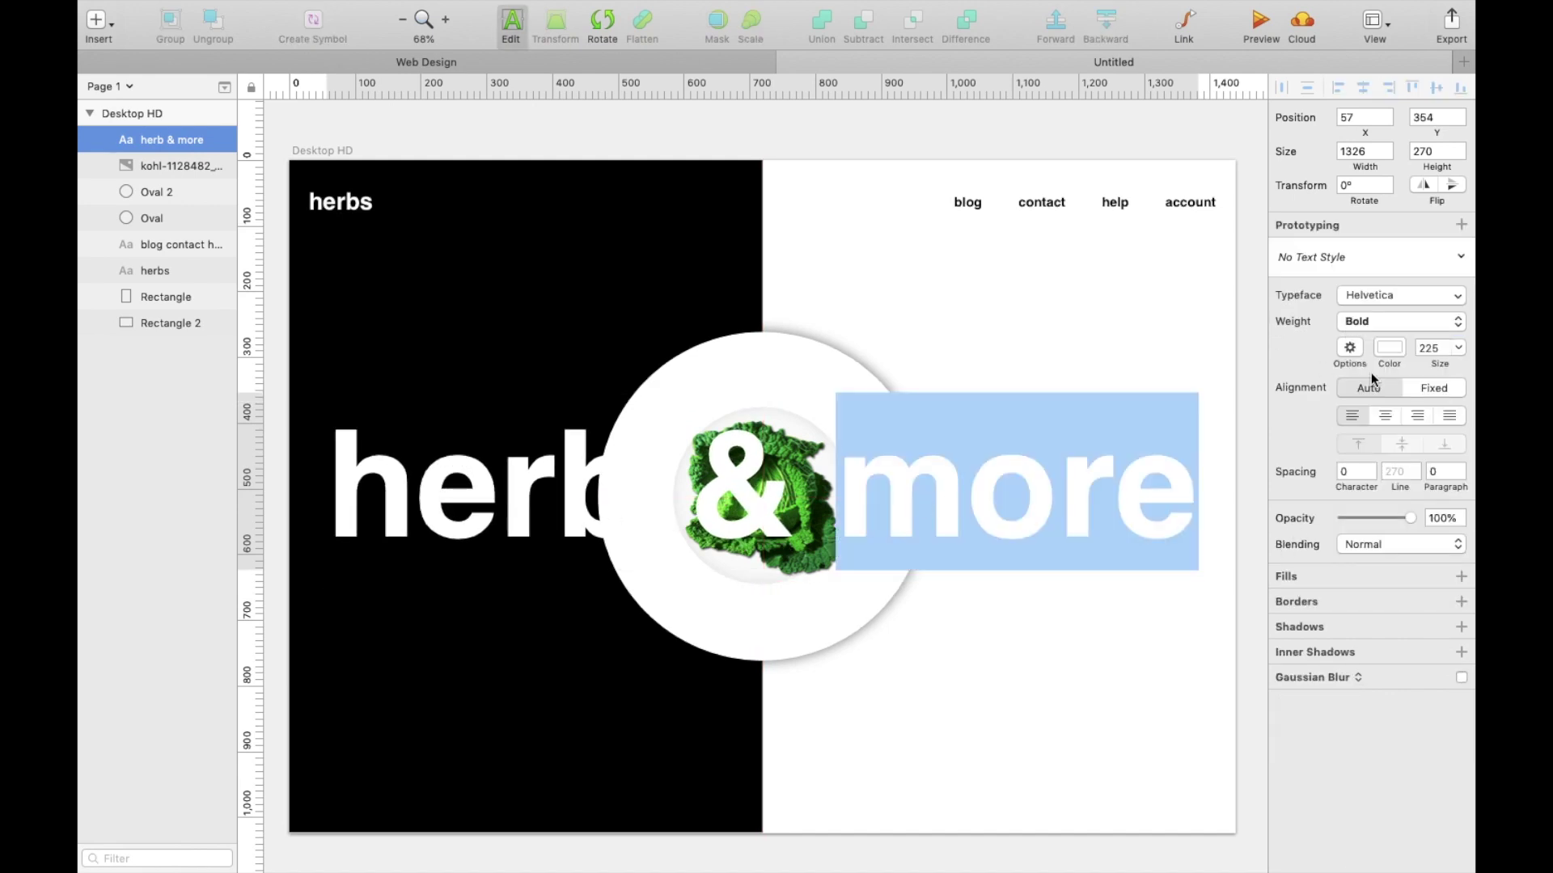
pyautogui.click(1389, 348)
pyautogui.click(1358, 672)
pyautogui.click(1402, 354)
# Add a shadow to the whole "herb & more" heading with a Y offset of 20 and a larger blur
pyautogui.click(1175, 529)
pyautogui.hotkey('ctrl', 'a')
pyautogui.click(1322, 628)
pyautogui.click(1375, 657)
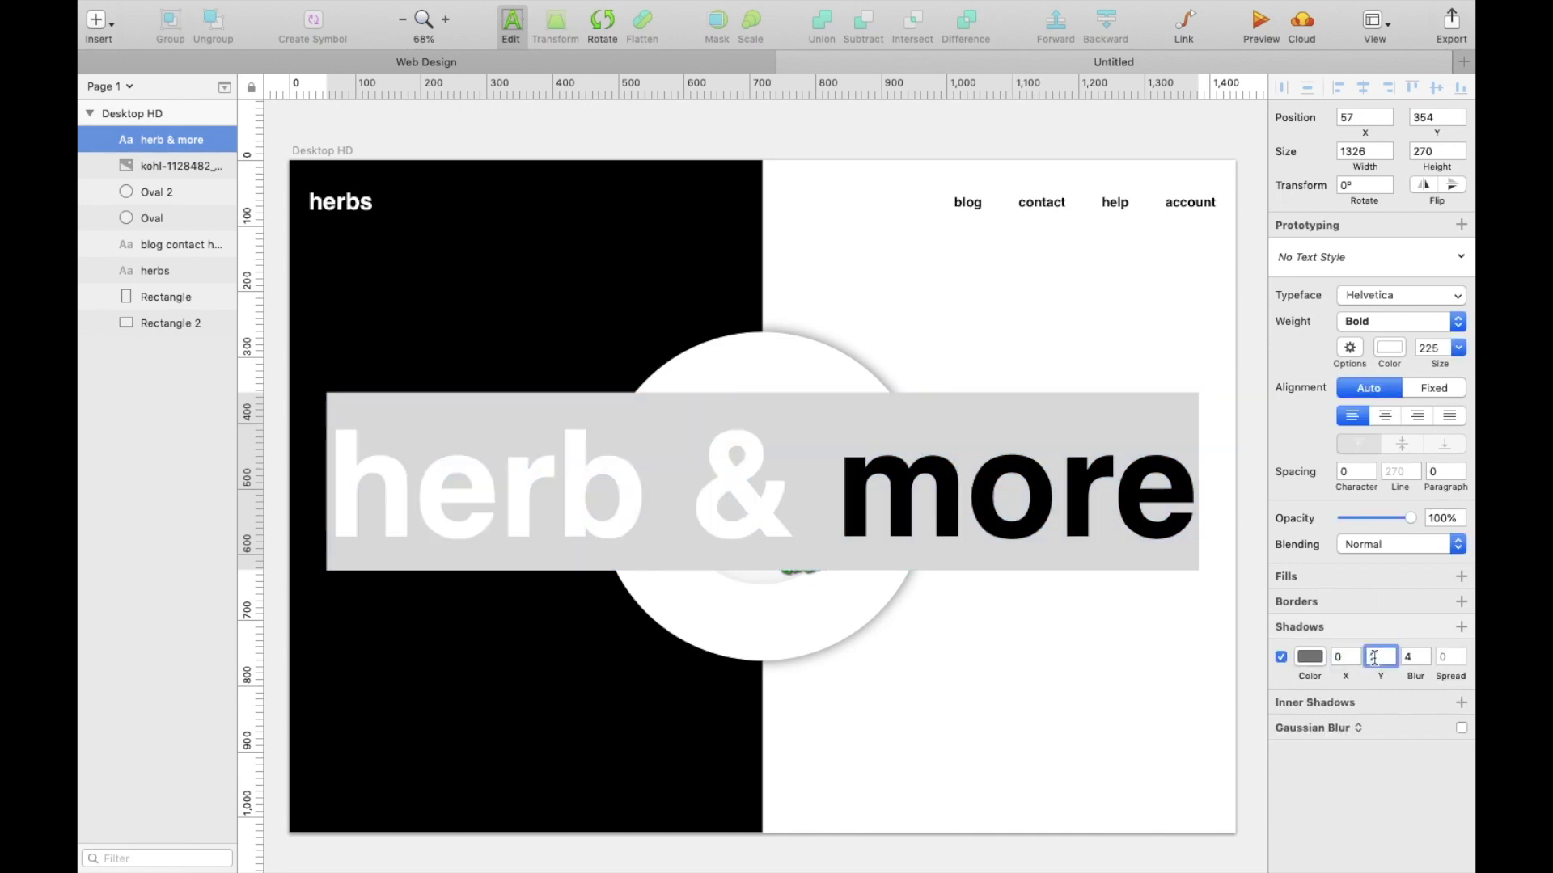
pyautogui.click(1411, 657)
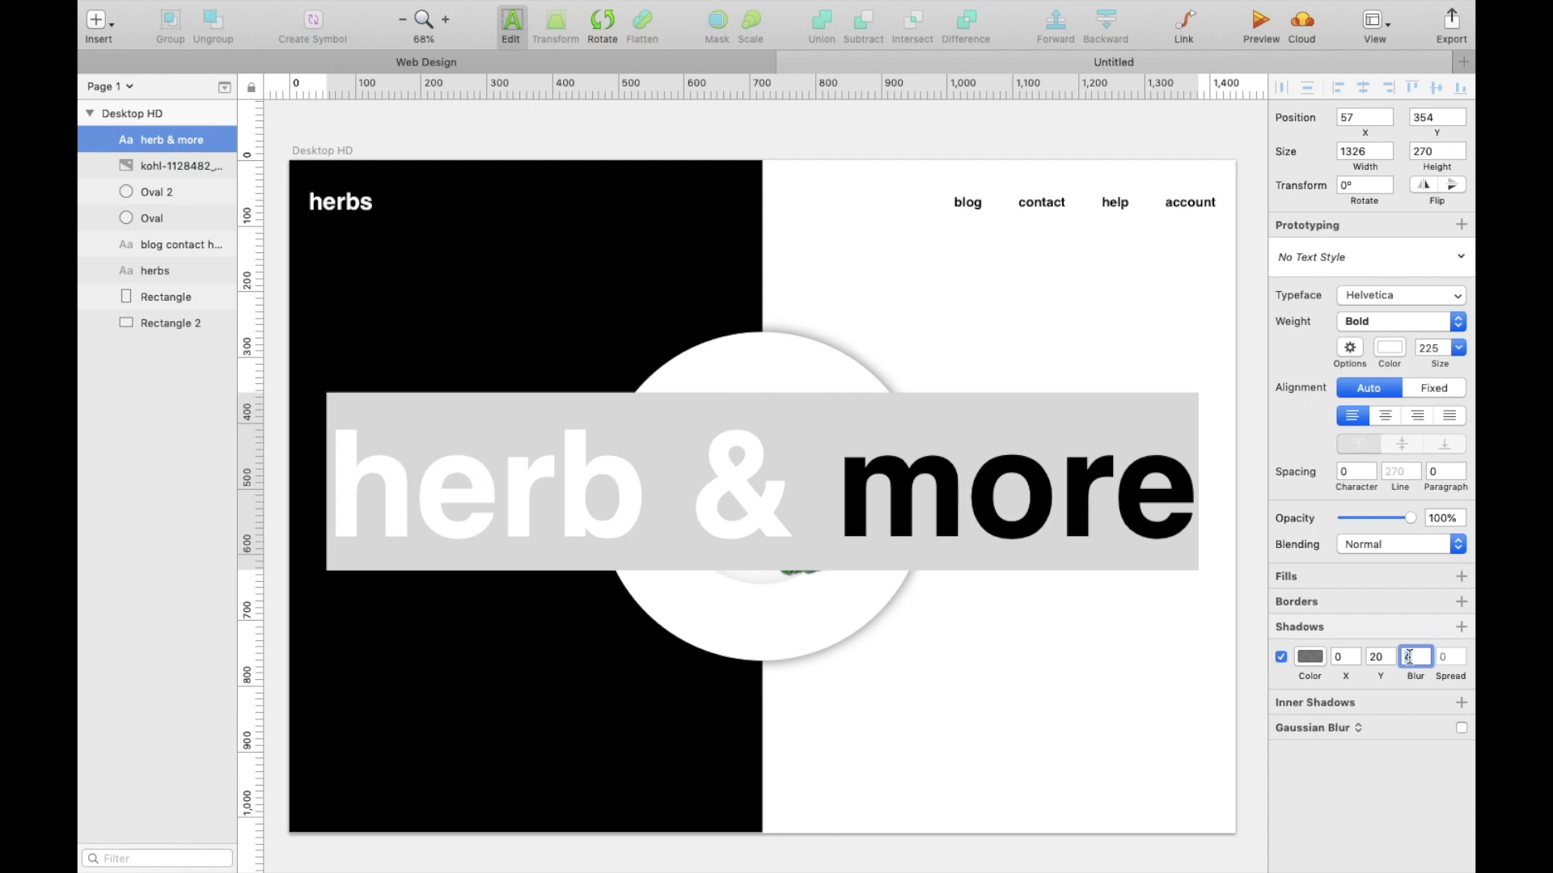
pyautogui.click(1249, 643)
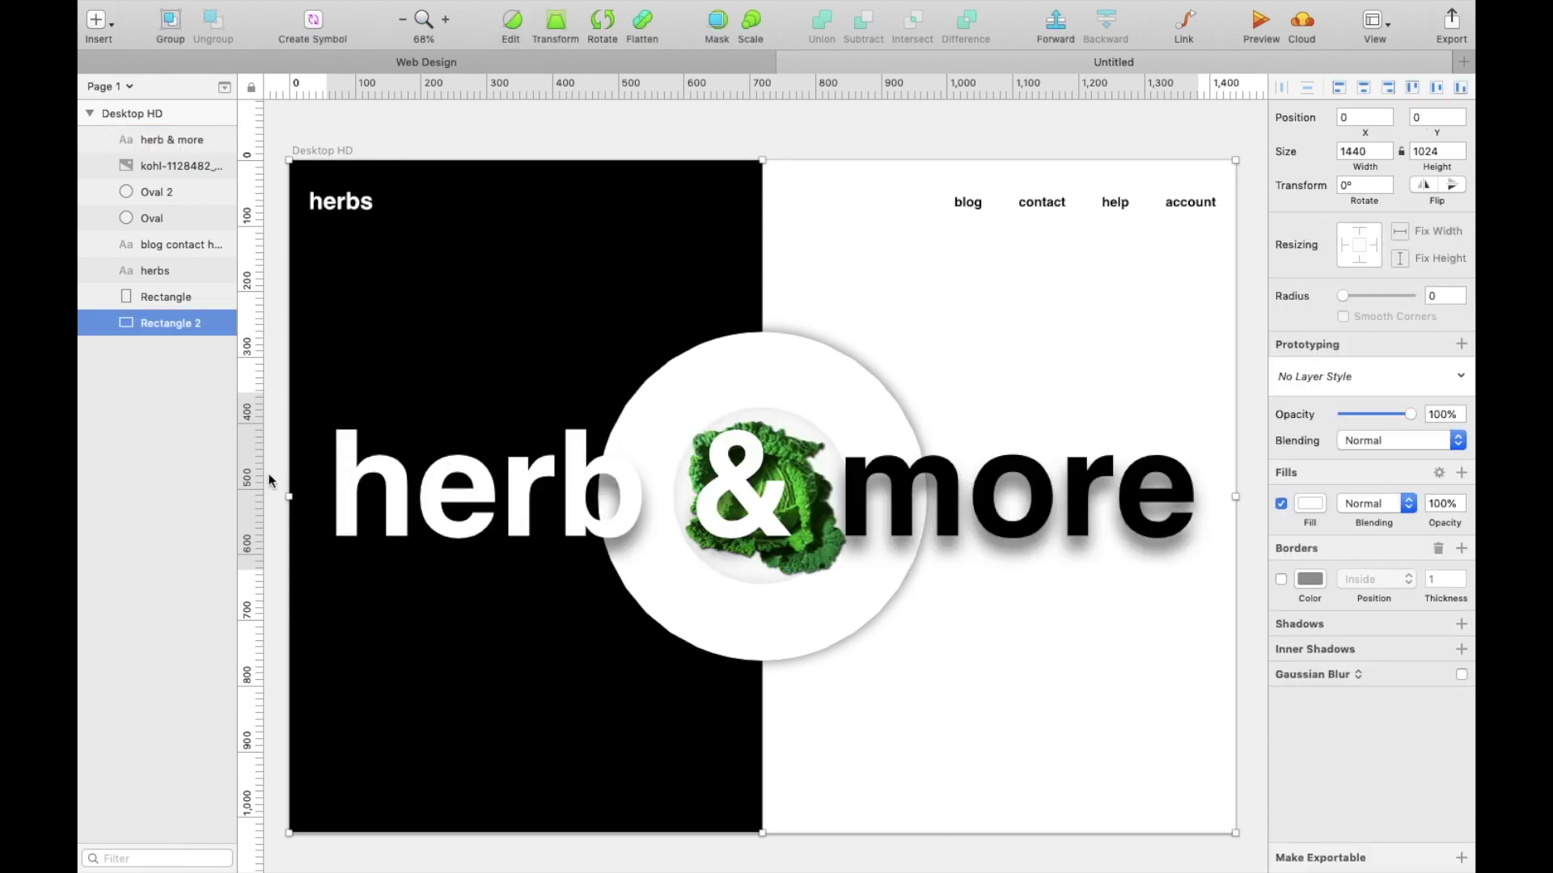
# Export the artboard as Desktop HD.png to the Downloads folder and preview the page
pyautogui.moveTo(1156, 16)
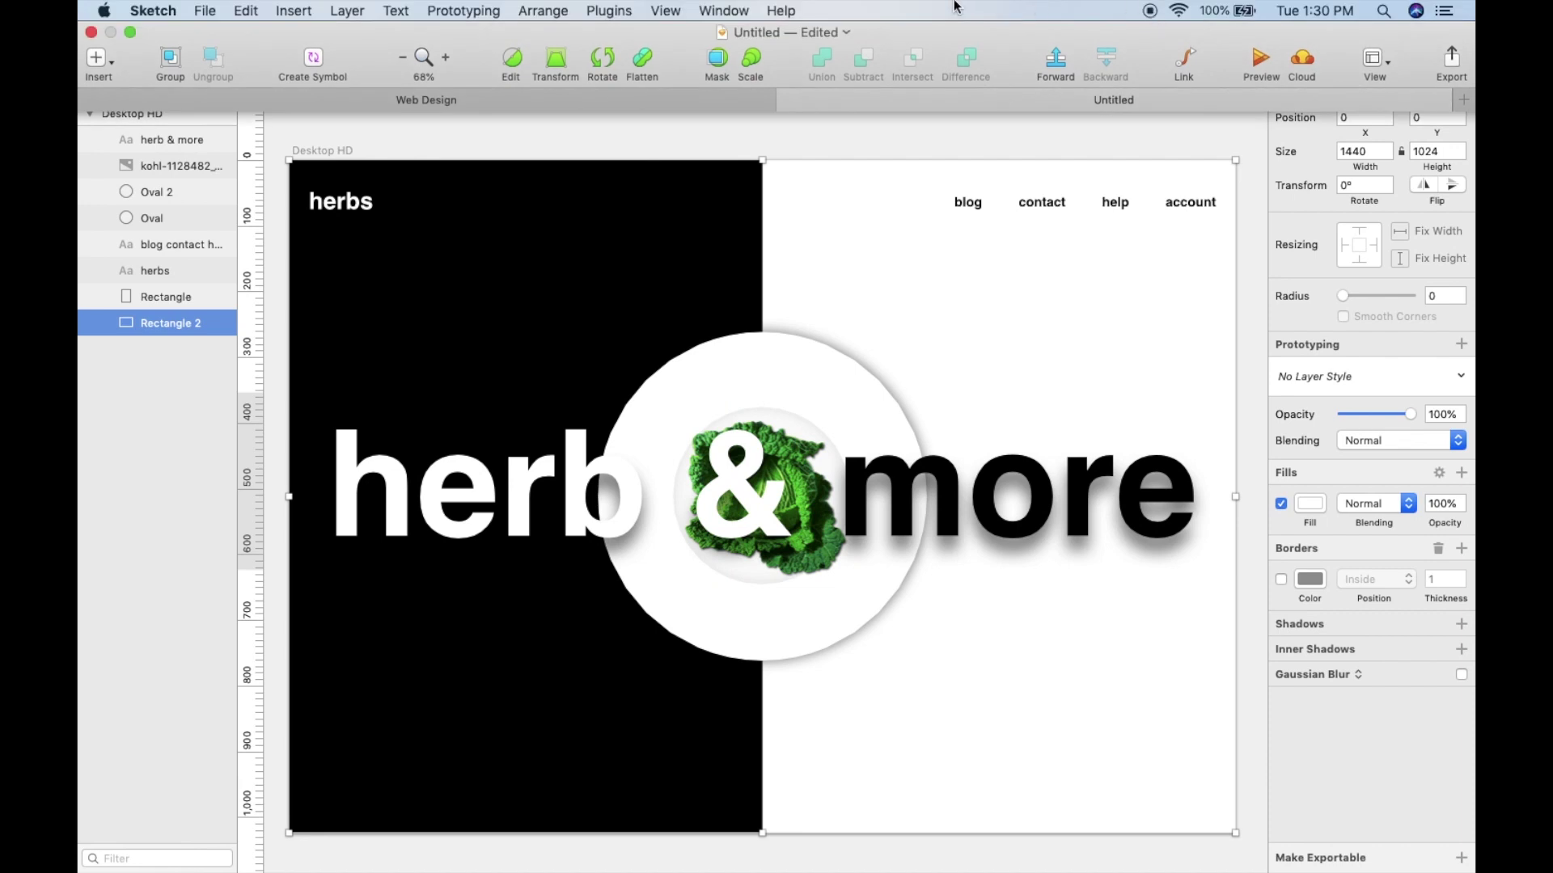
pyautogui.click(203, 10)
pyautogui.click(300, 402)
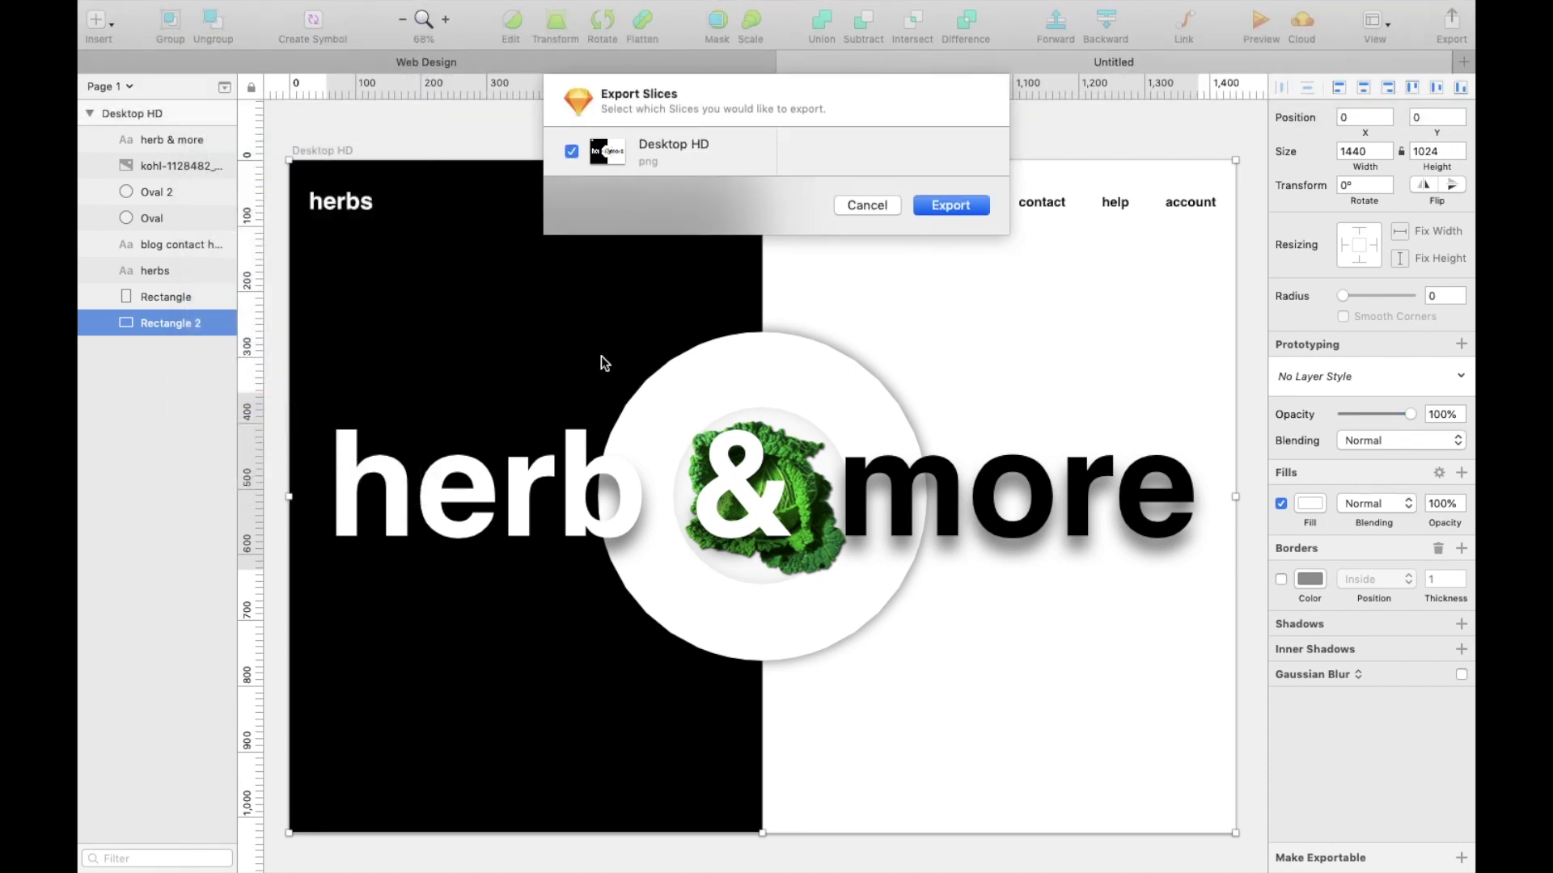
pyautogui.click(955, 204)
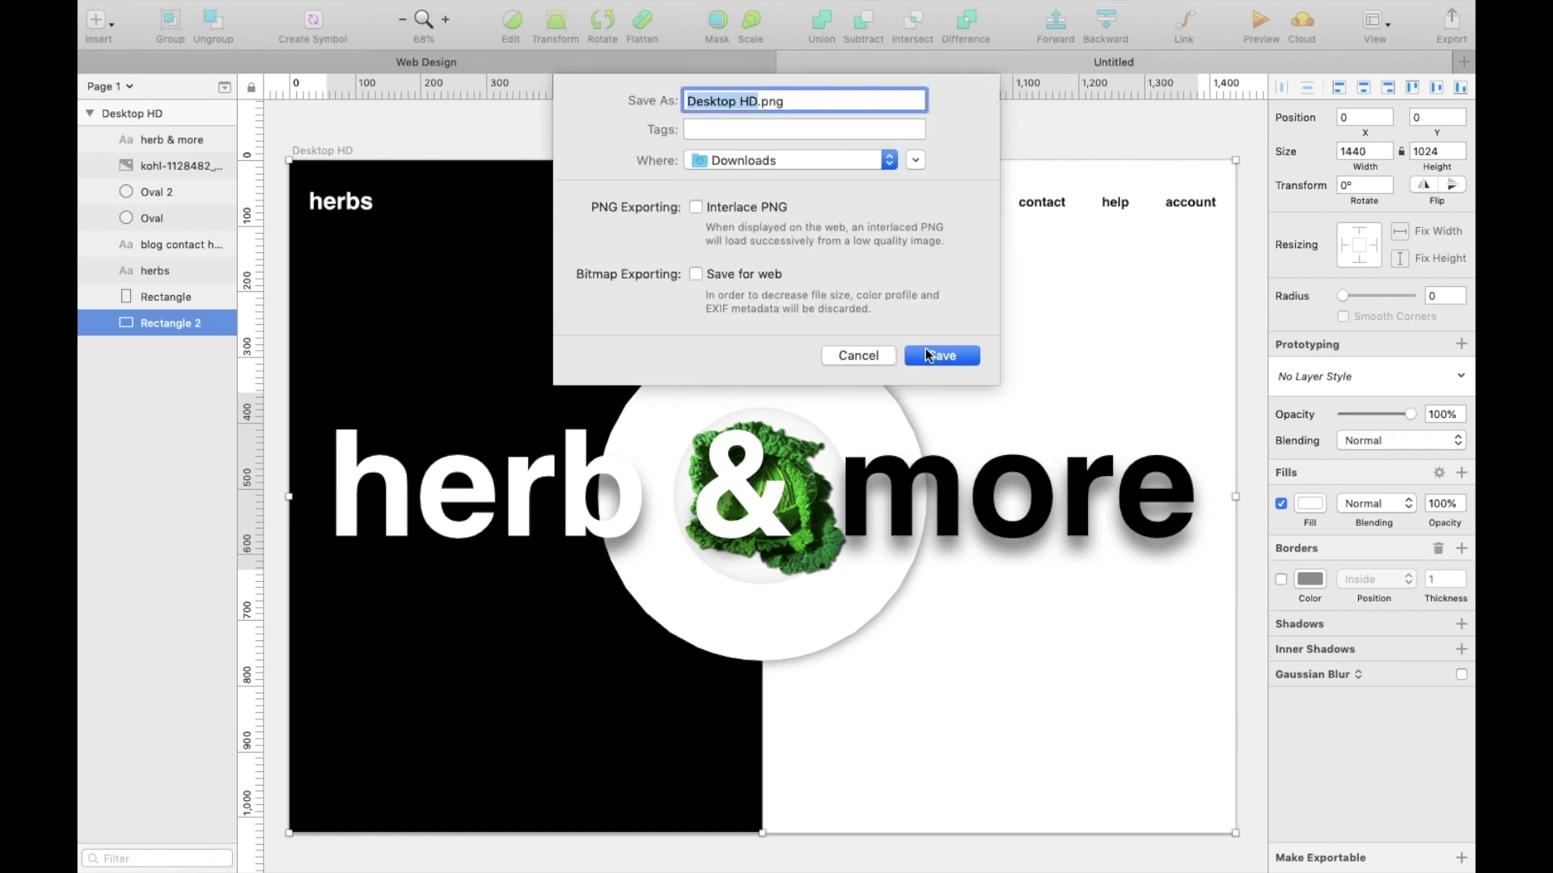
pyautogui.click(927, 356)
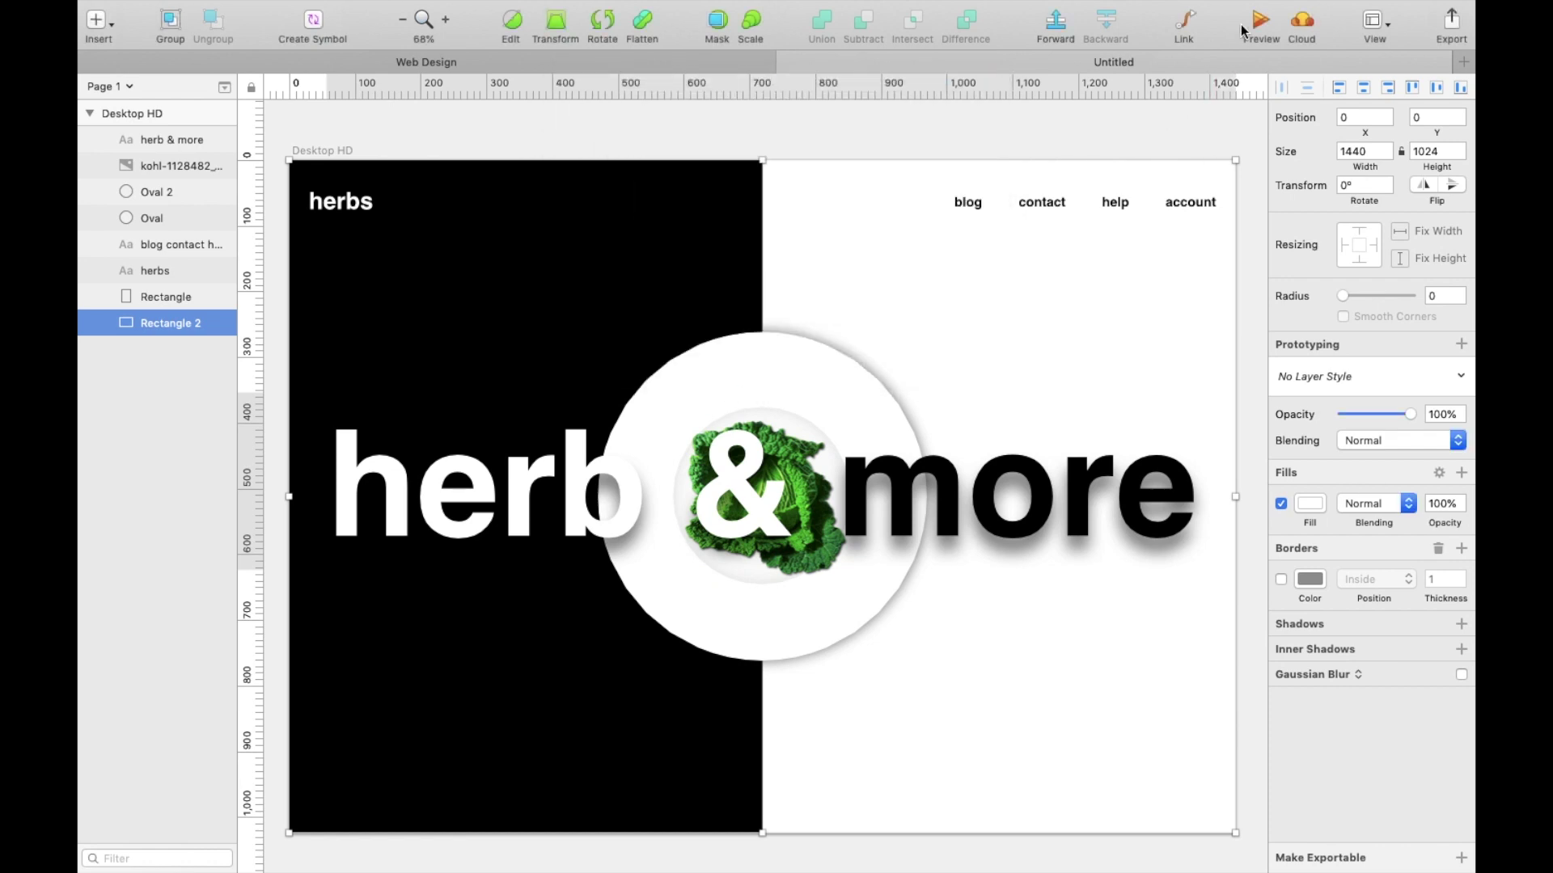
pyautogui.click(1258, 27)
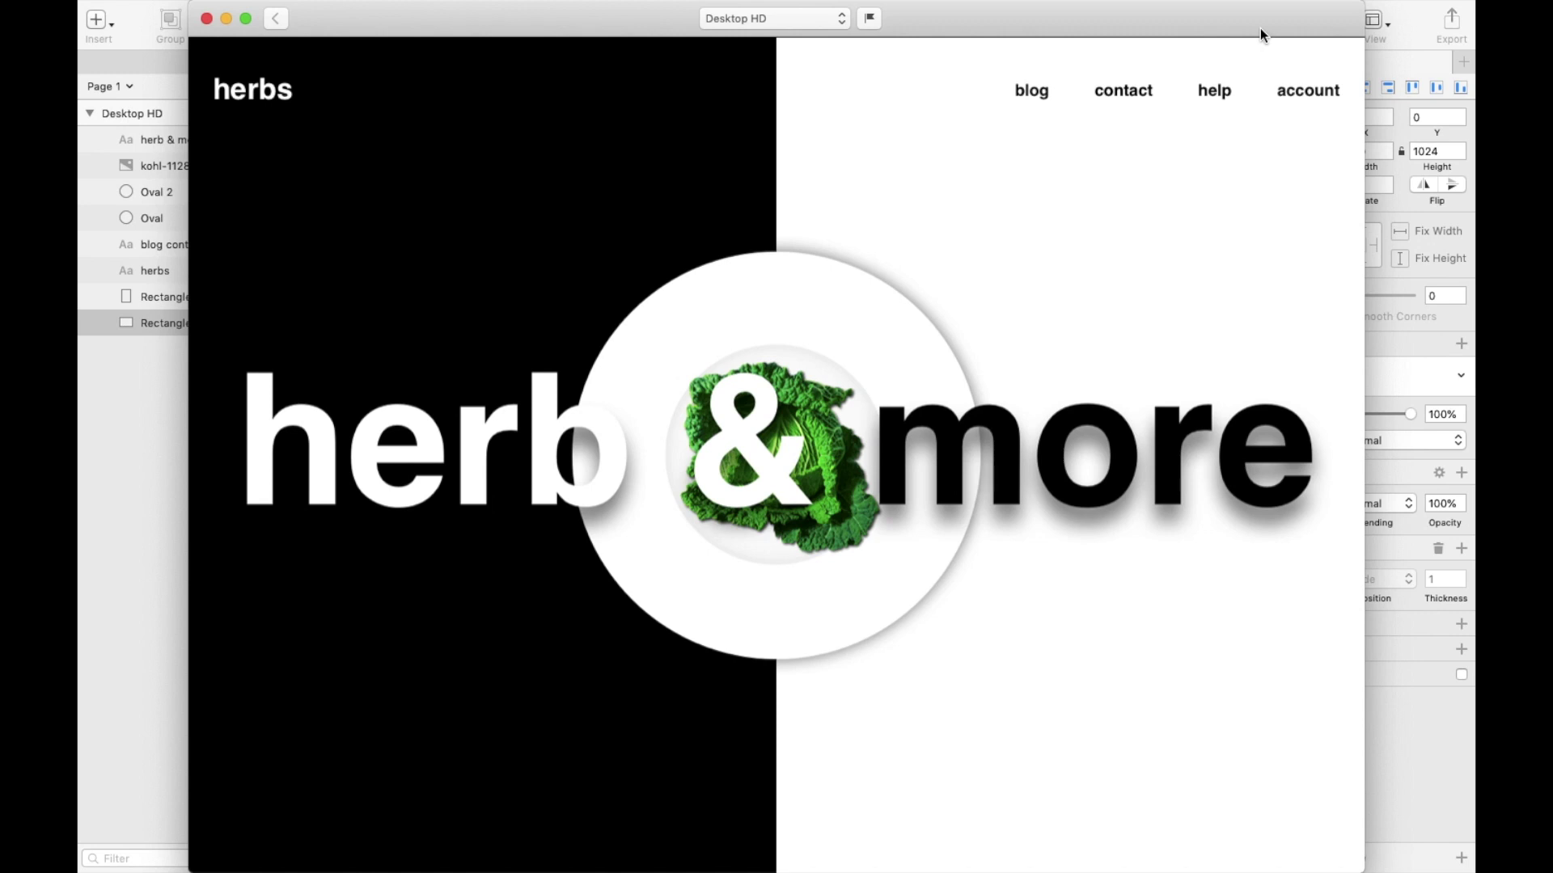